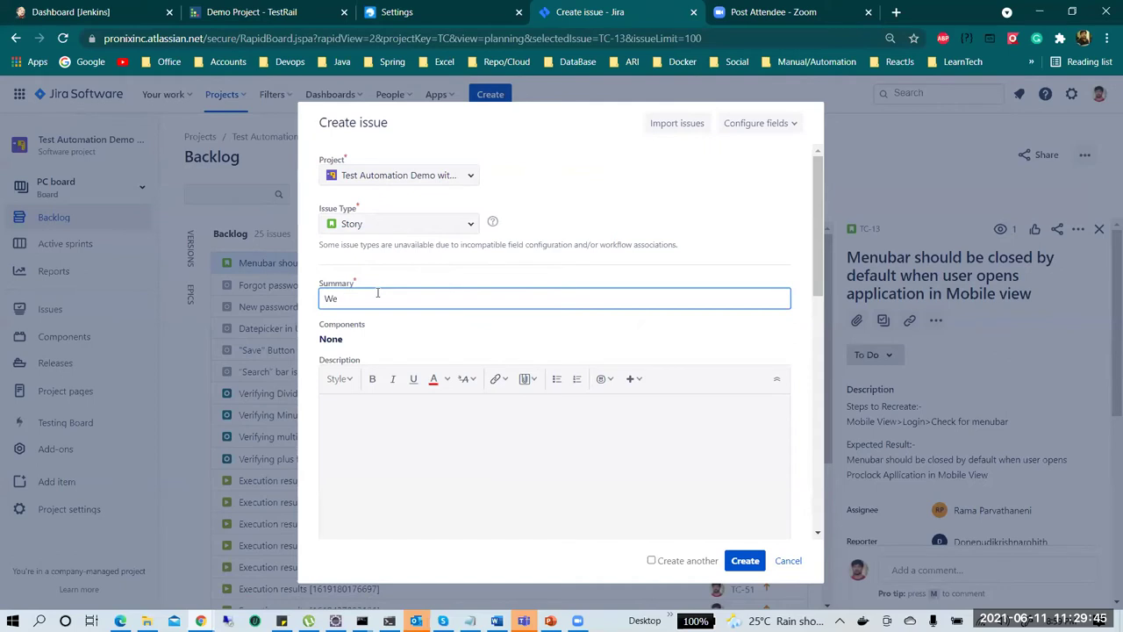
# Step: Create the story with the summary "Webinar example story" and the description "demo"
pyautogui.write('example sc')
pyautogui.press('BackSpace')
pyautogui.write('t')
pyautogui.write('tory')
pyautogui.click(426, 465)
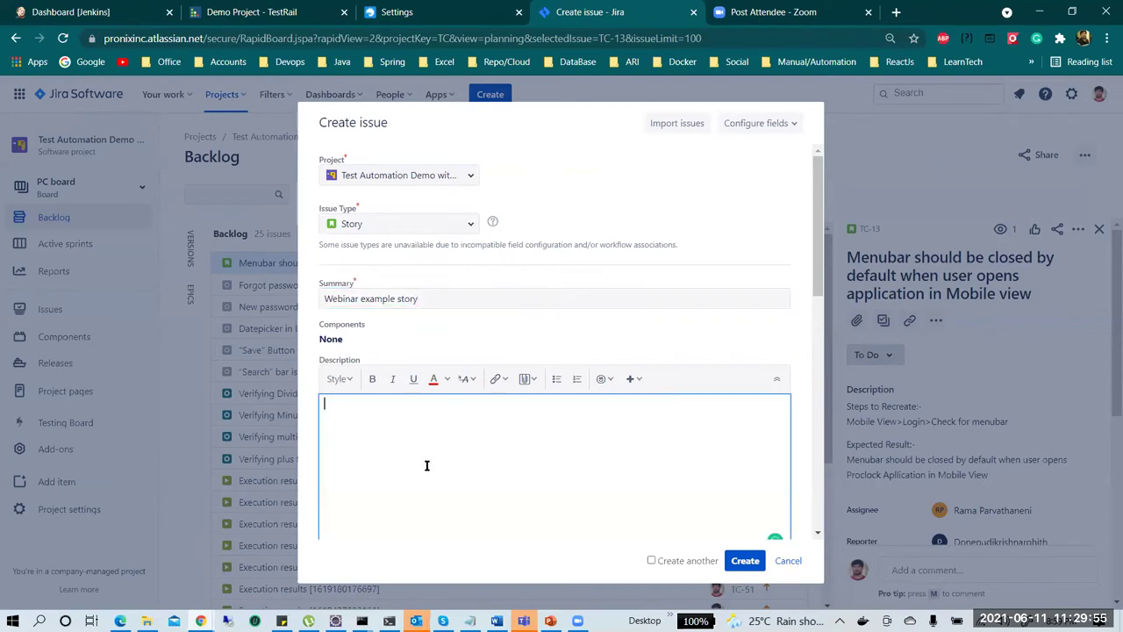
pyautogui.write('demo')
pyautogui.scroll(-3, 426, 465)
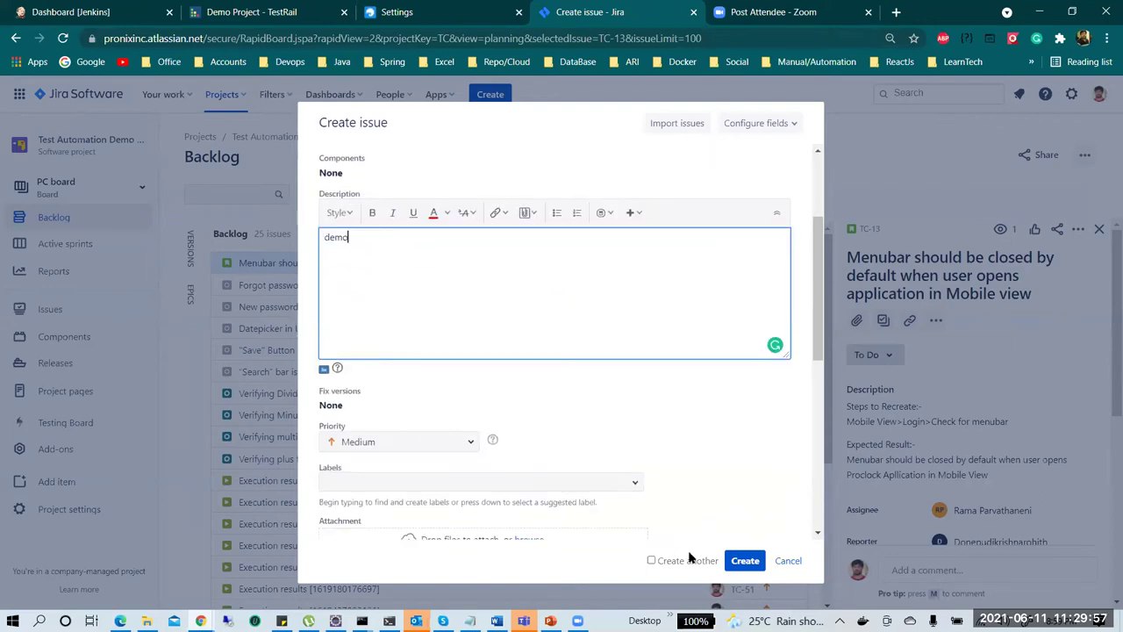
pyautogui.click(744, 561)
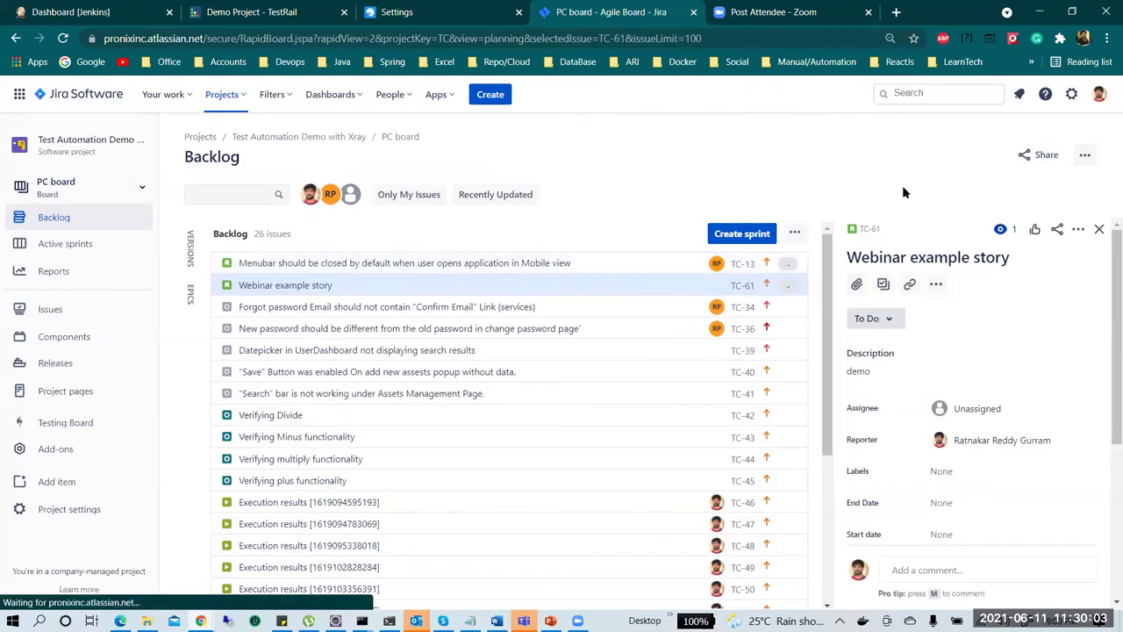
# Step: Open the full issue page of the Webinar example story in a separate browser tab
pyautogui.middleClick(867, 229)
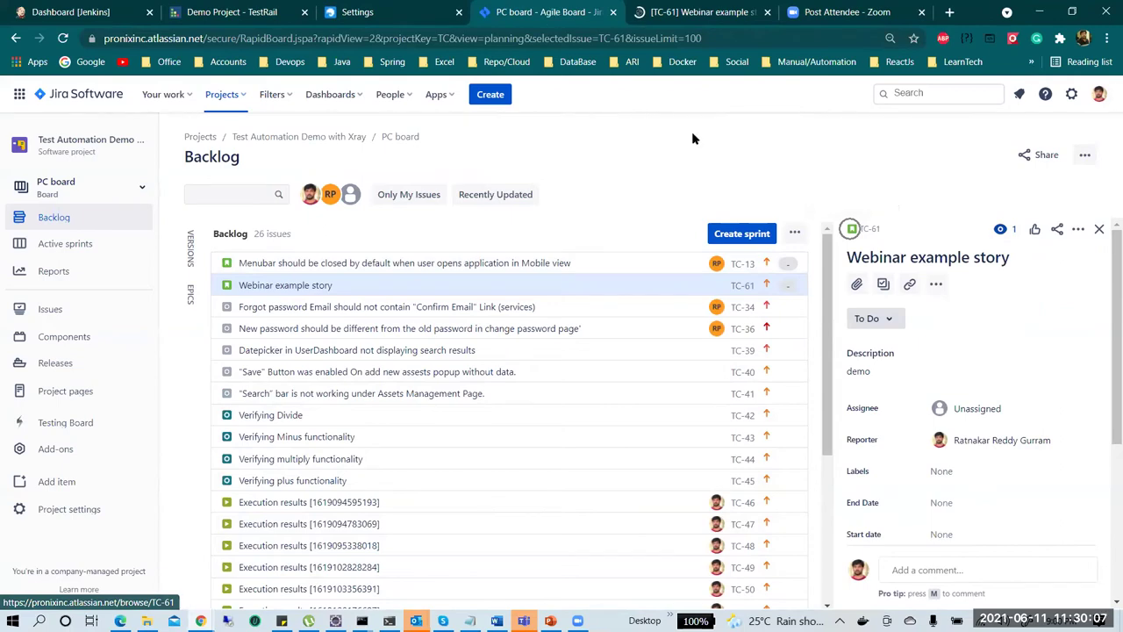
pyautogui.hotkey('ctrl', 'Tab')
pyautogui.hotkey('ctrl', 'Tab')
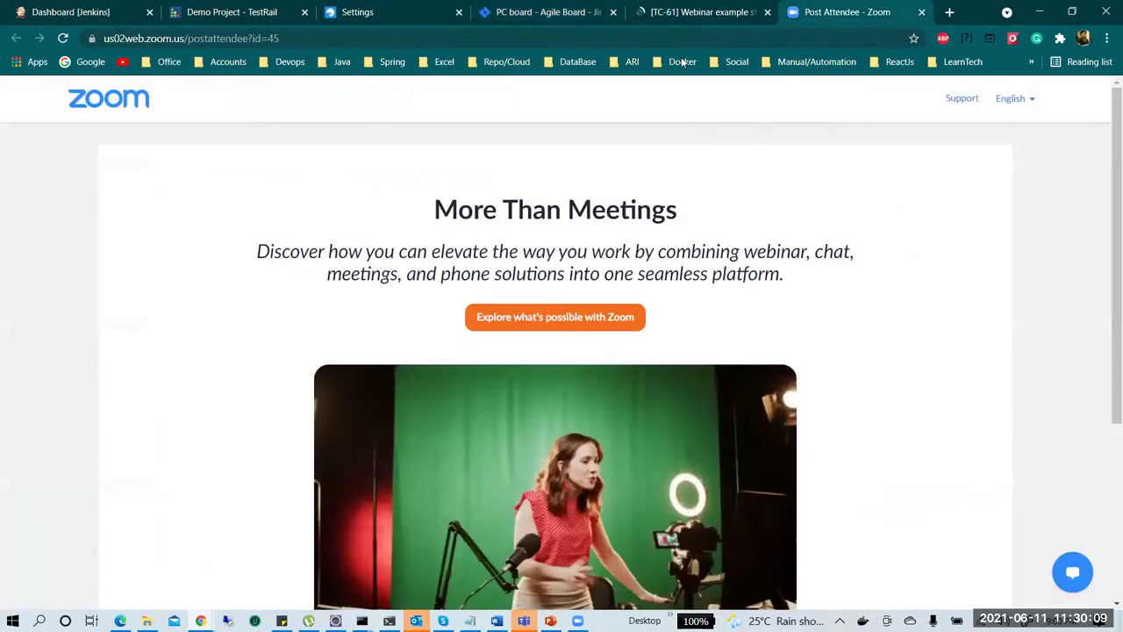
pyautogui.hotkey('ctrl', 'shift', 'Tab')
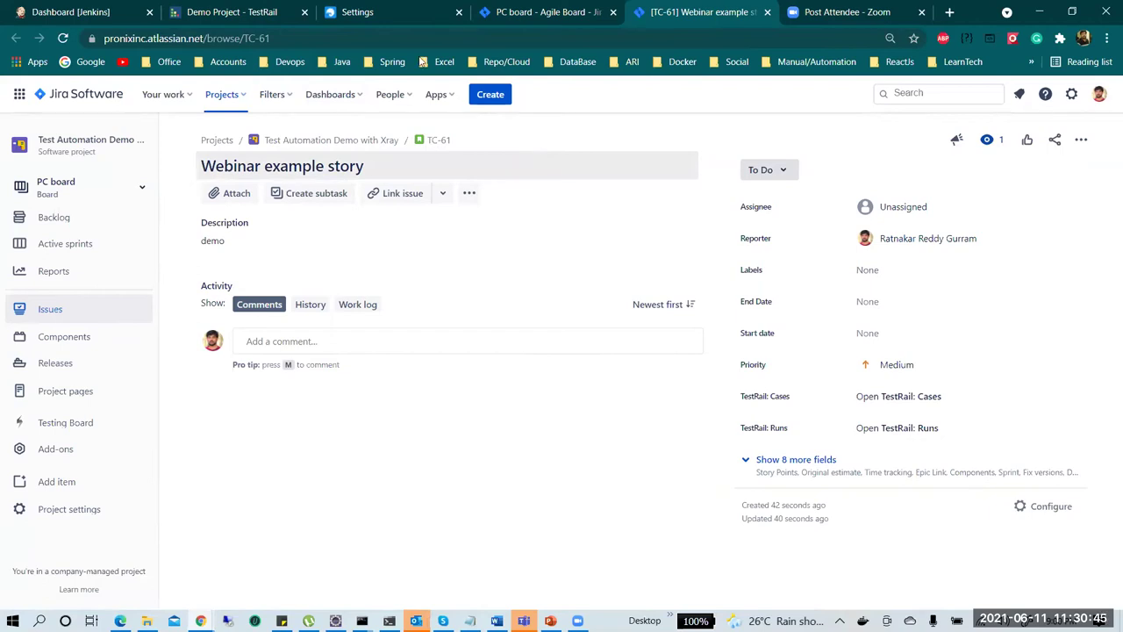
# Step: Switch to TestRail and examine the sections and cases of Demo Project's Manual Testing suite
pyautogui.click(248, 19)
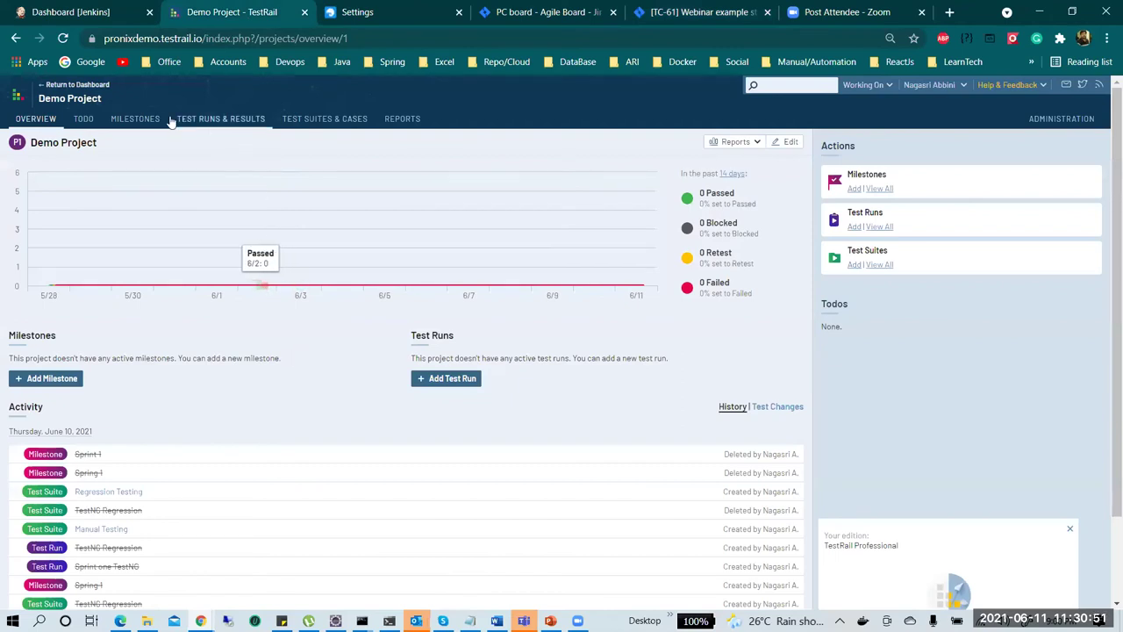
pyautogui.click(301, 120)
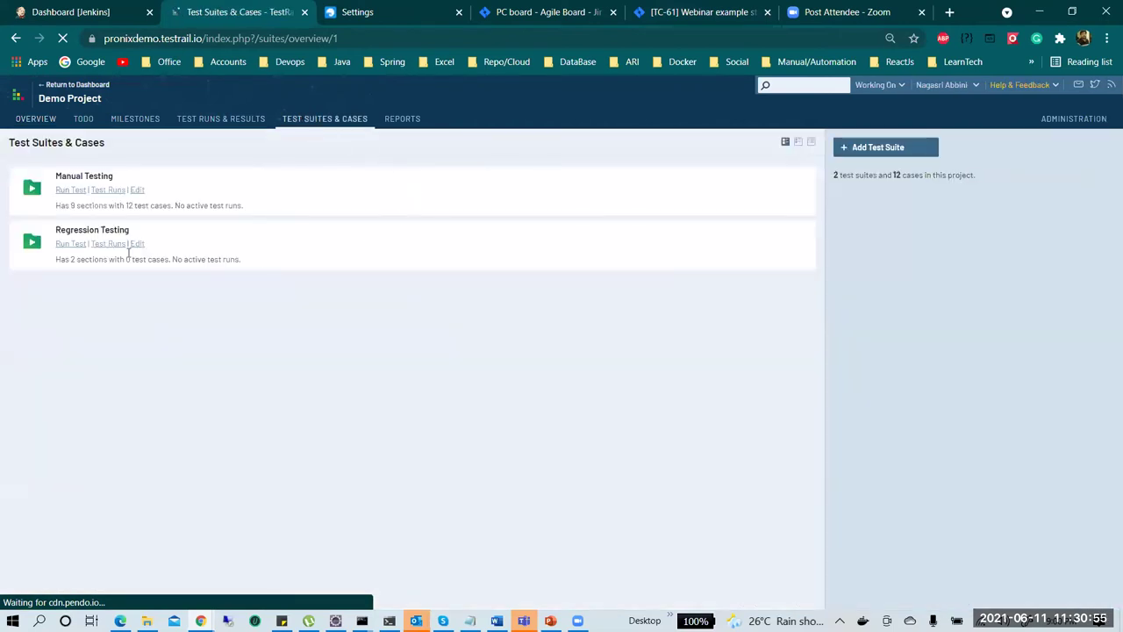
pyautogui.click(82, 178)
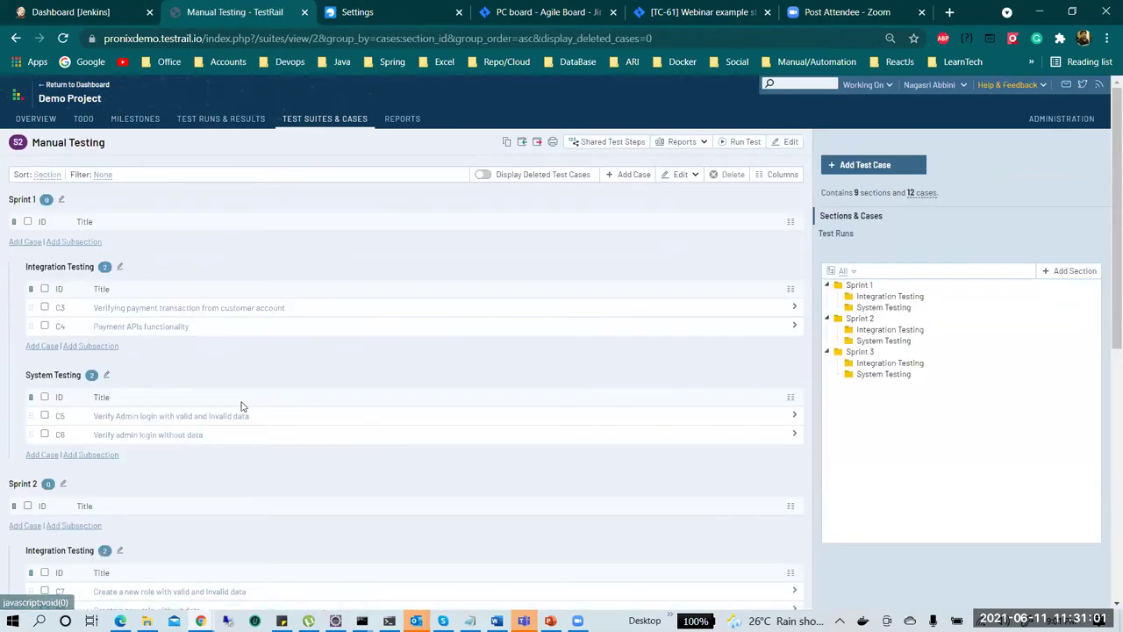
pyautogui.scroll(-3, 243, 406)
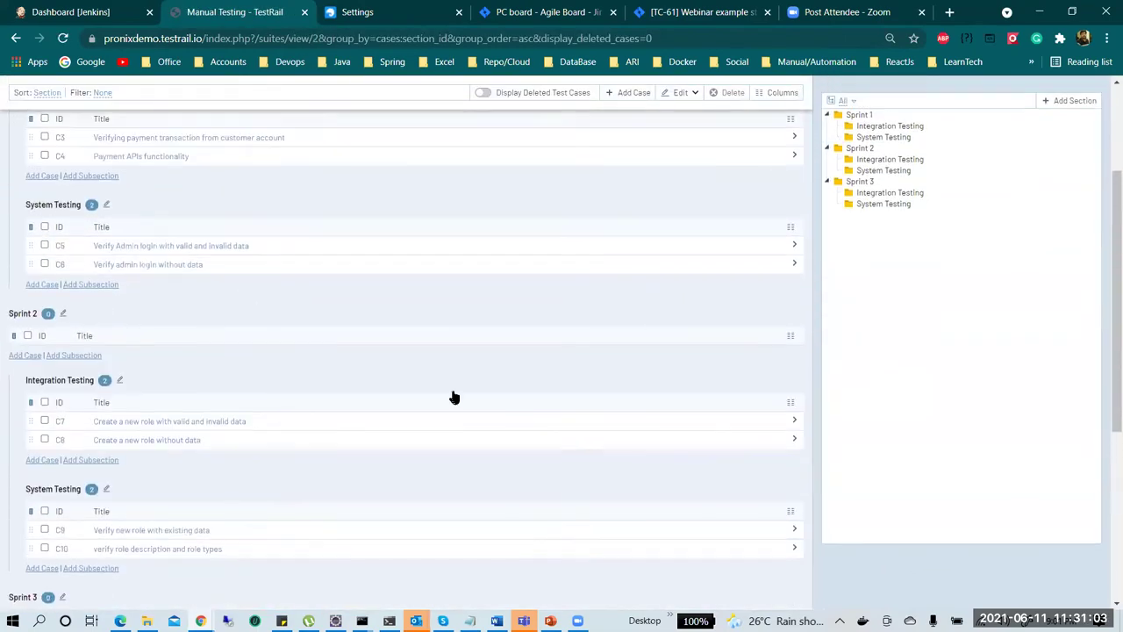
pyautogui.scroll(1, 163, 131)
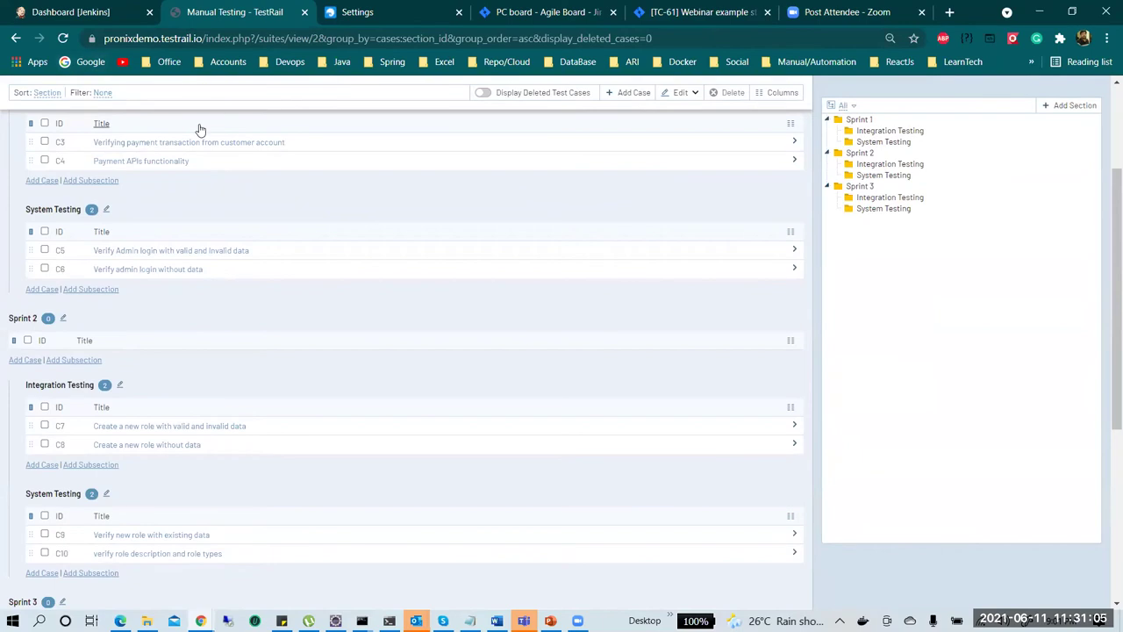
pyautogui.scroll(3, 202, 128)
# Step: Return to the Demo Project overview and review its milestones, test runs and activity
pyautogui.click(37, 119)
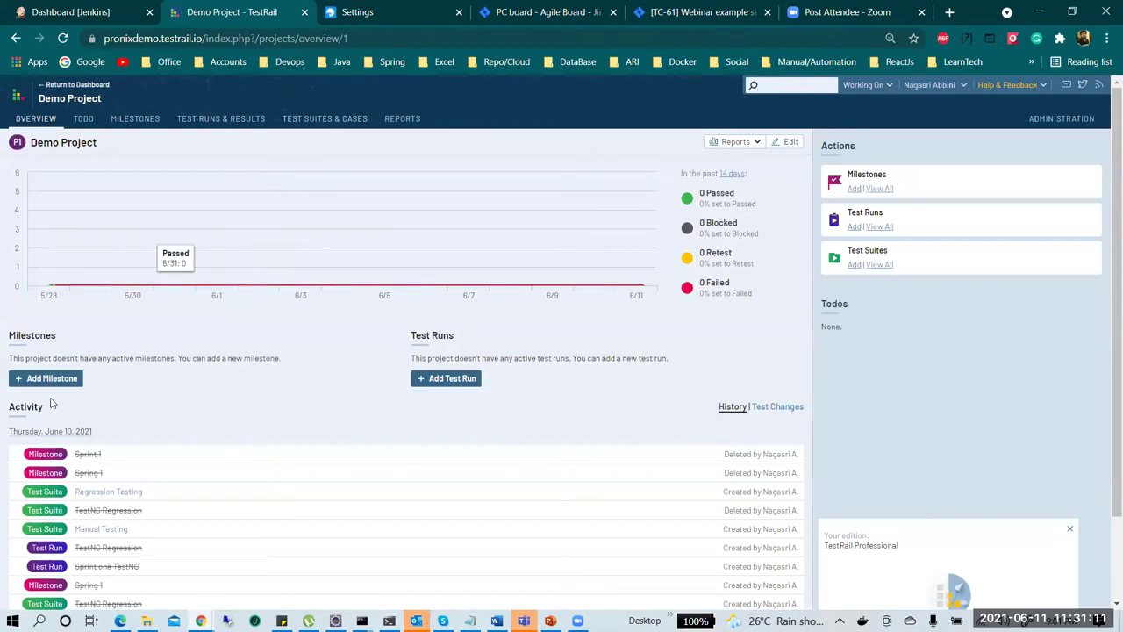
pyautogui.scroll(-2, 189, 299)
pyautogui.scroll(2, 199, 311)
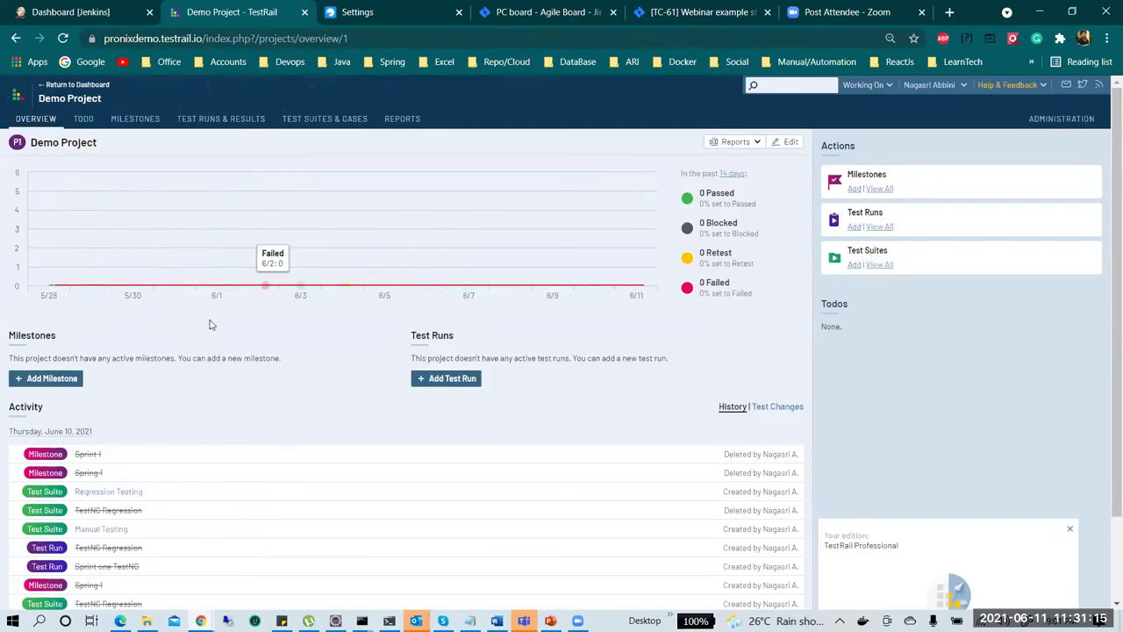
# Step: Reopen the Manual Testing suite and look through the integration and system test cases of Sprints 1 to 3
pyautogui.click(217, 123)
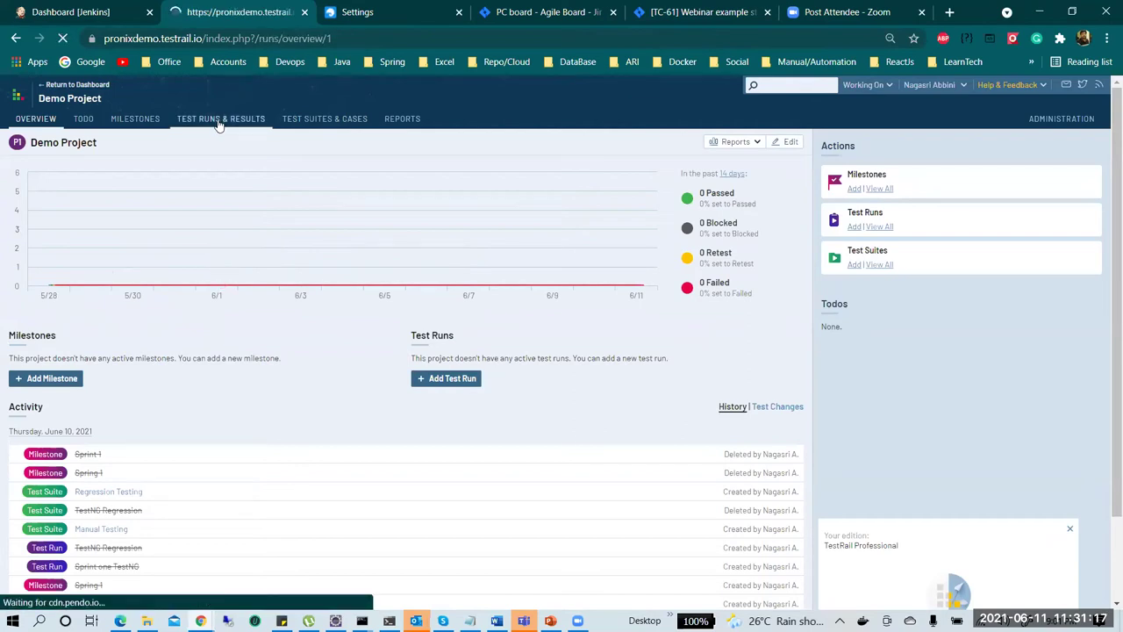
pyautogui.click(307, 123)
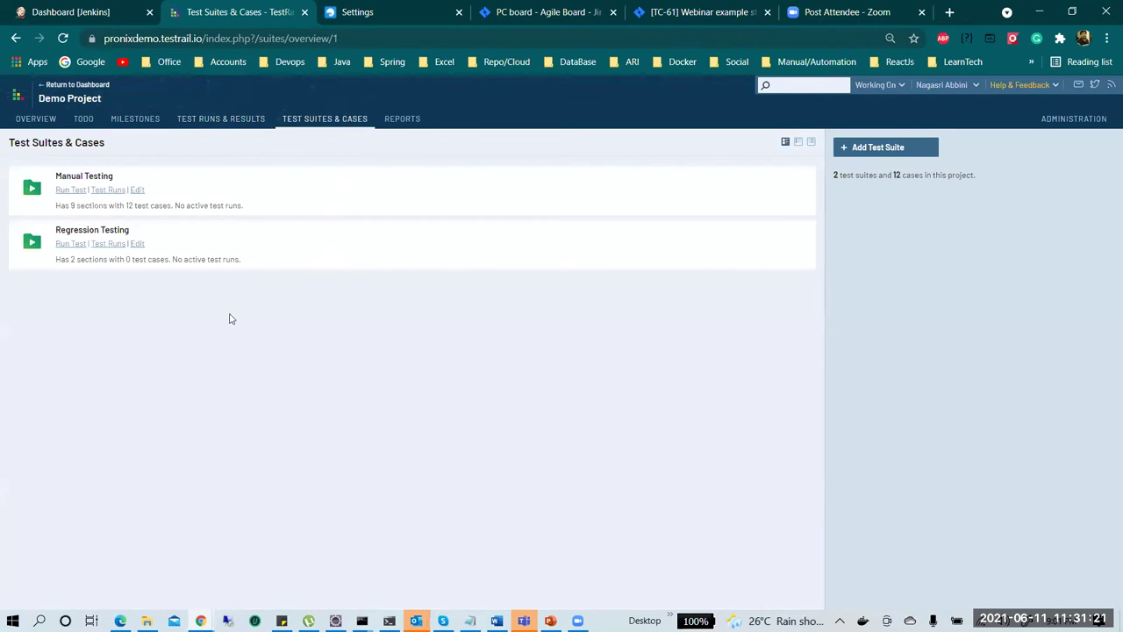
pyautogui.click(85, 179)
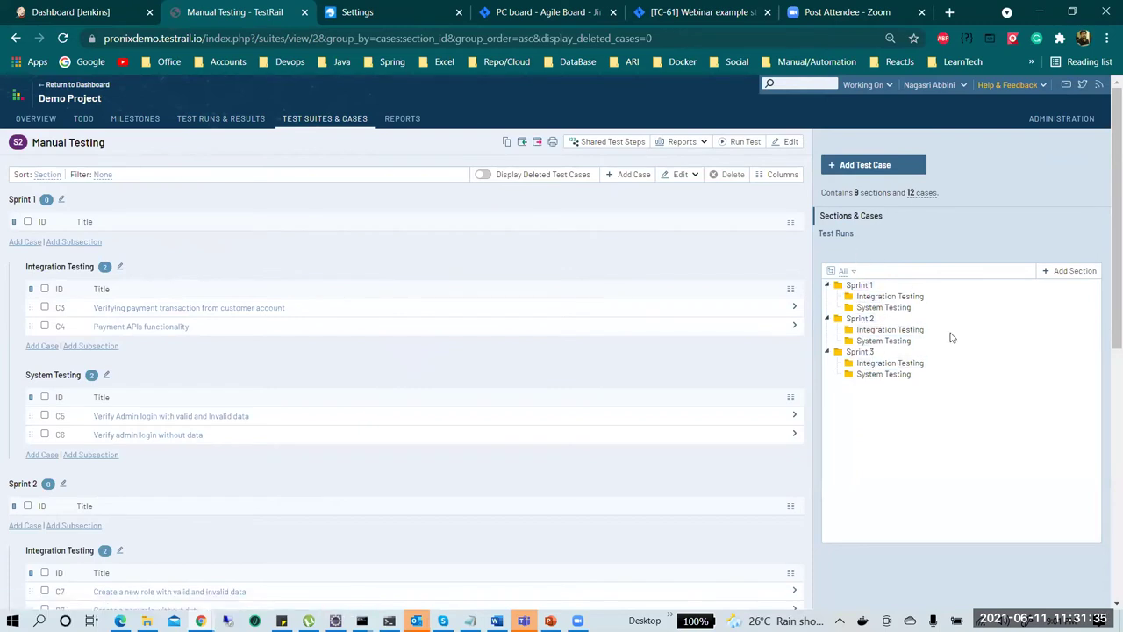
pyautogui.scroll(-2, 365, 320)
pyautogui.scroll(2, 364, 323)
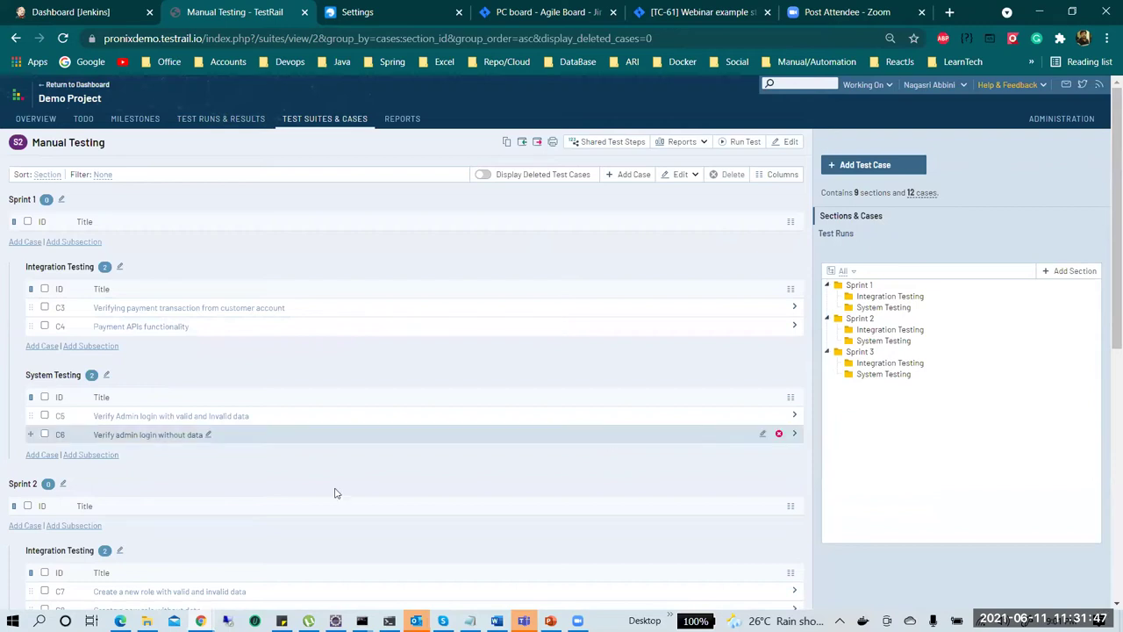
pyautogui.scroll(-4, 318, 494)
pyautogui.scroll(-2, 318, 494)
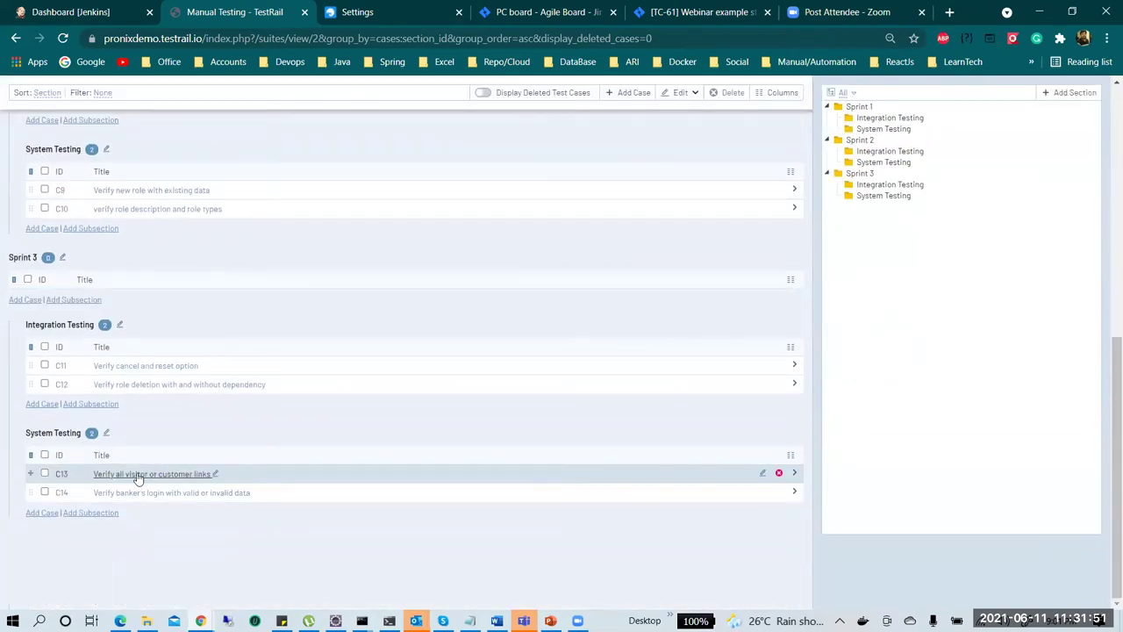
pyautogui.scroll(6, 138, 478)
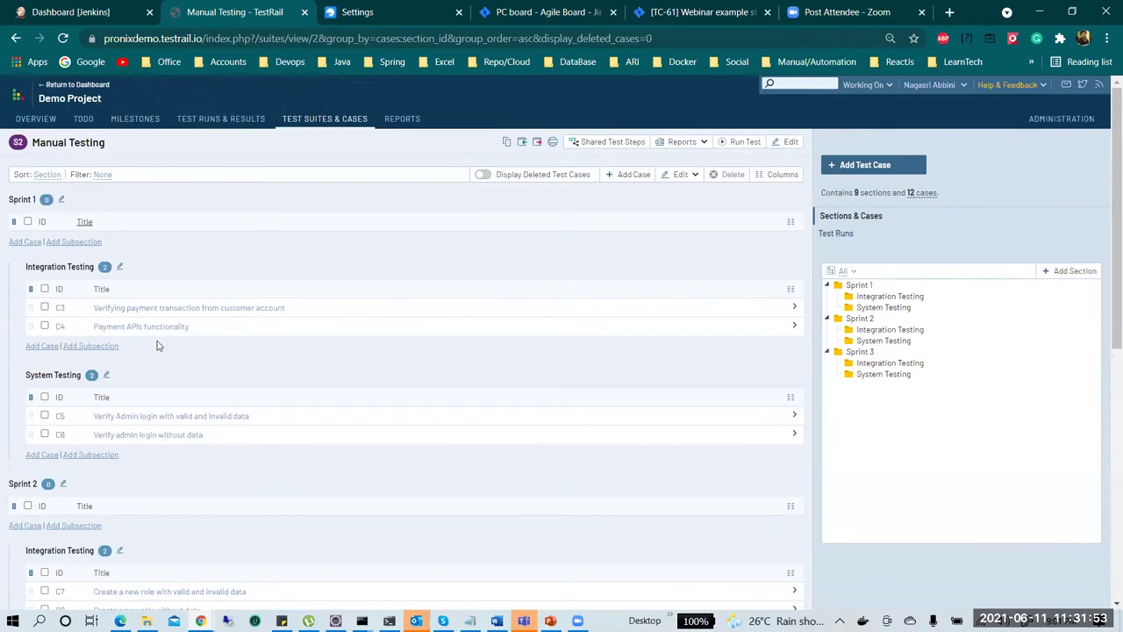
pyautogui.scroll(-4, 158, 346)
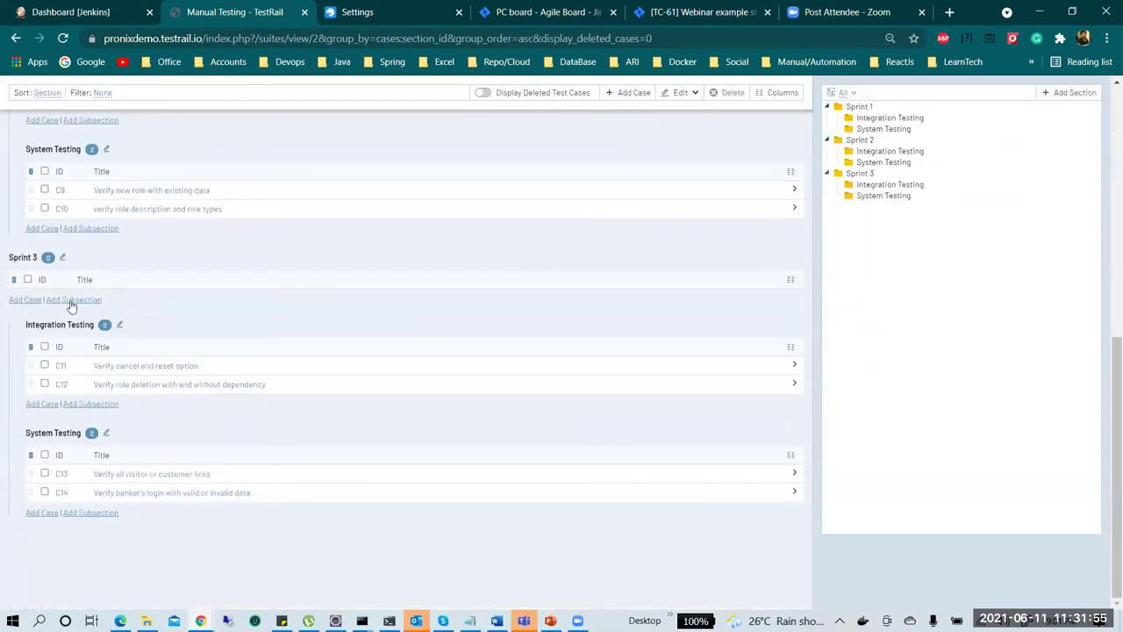
pyautogui.scroll(5, 136, 319)
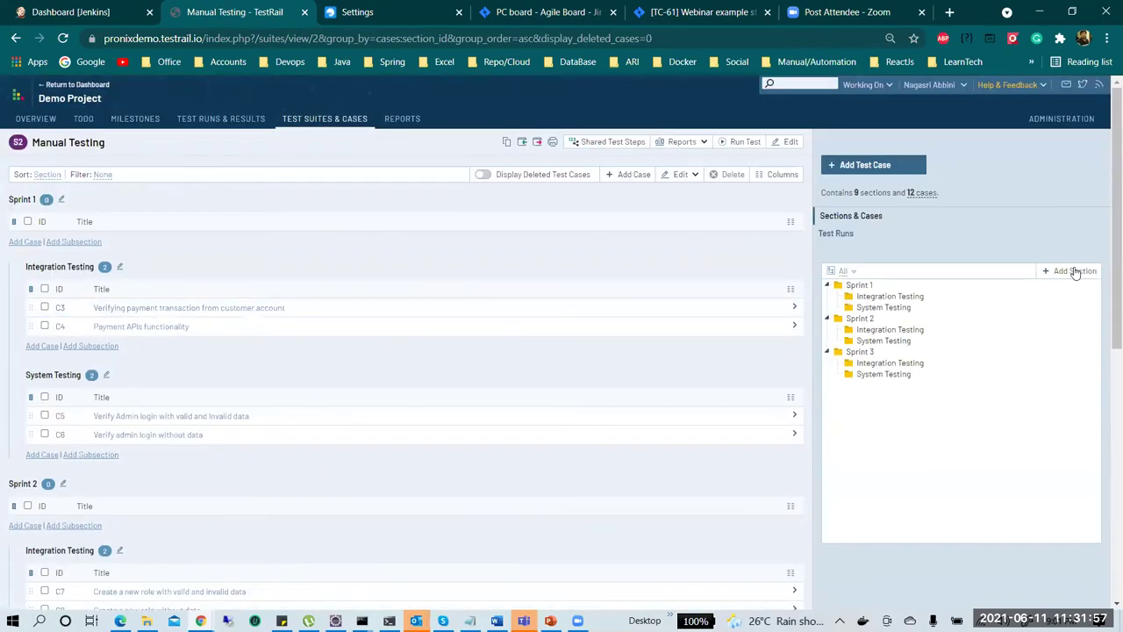
# Step: Add a section named "Demo section" to the Manual Testing suite
pyautogui.click(1072, 274)
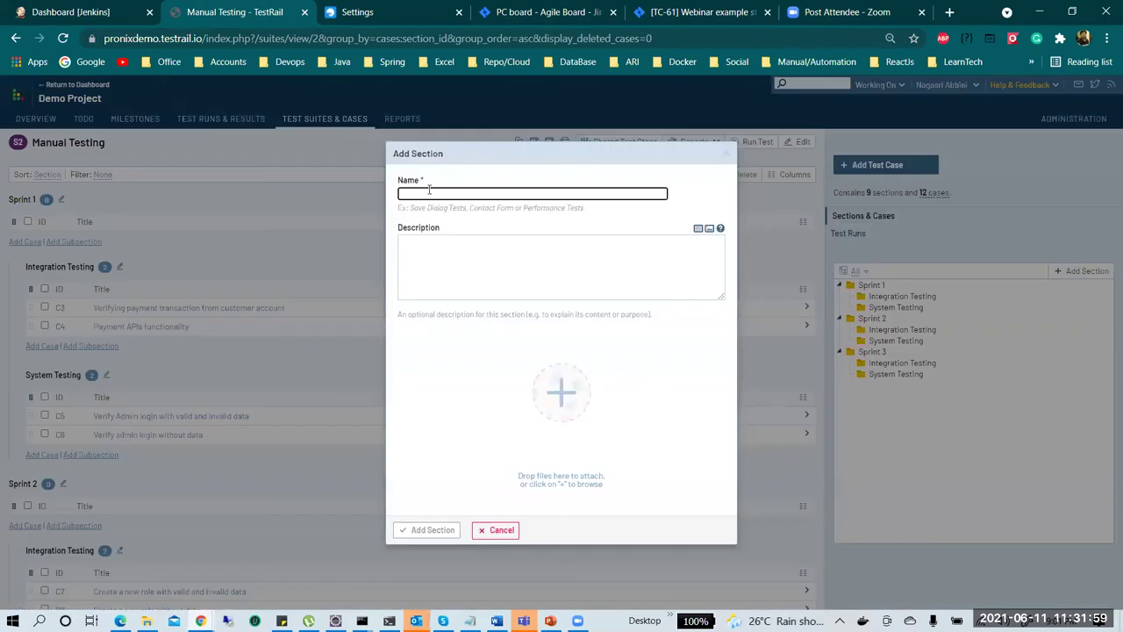
pyautogui.write('Demo s')
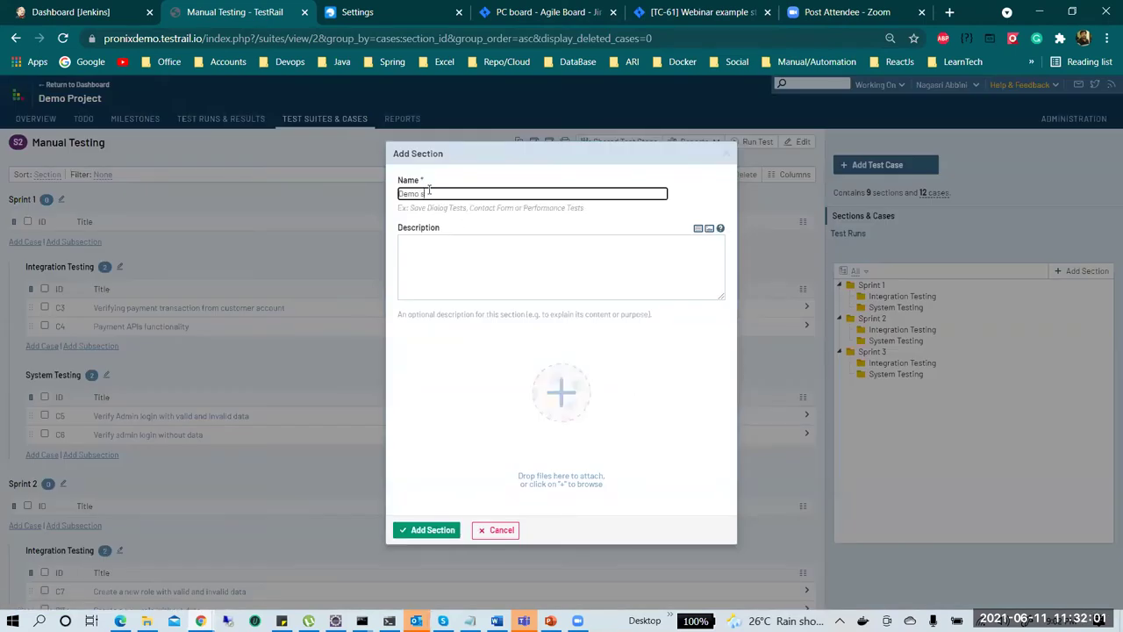
pyautogui.write('ection')
pyautogui.click(425, 530)
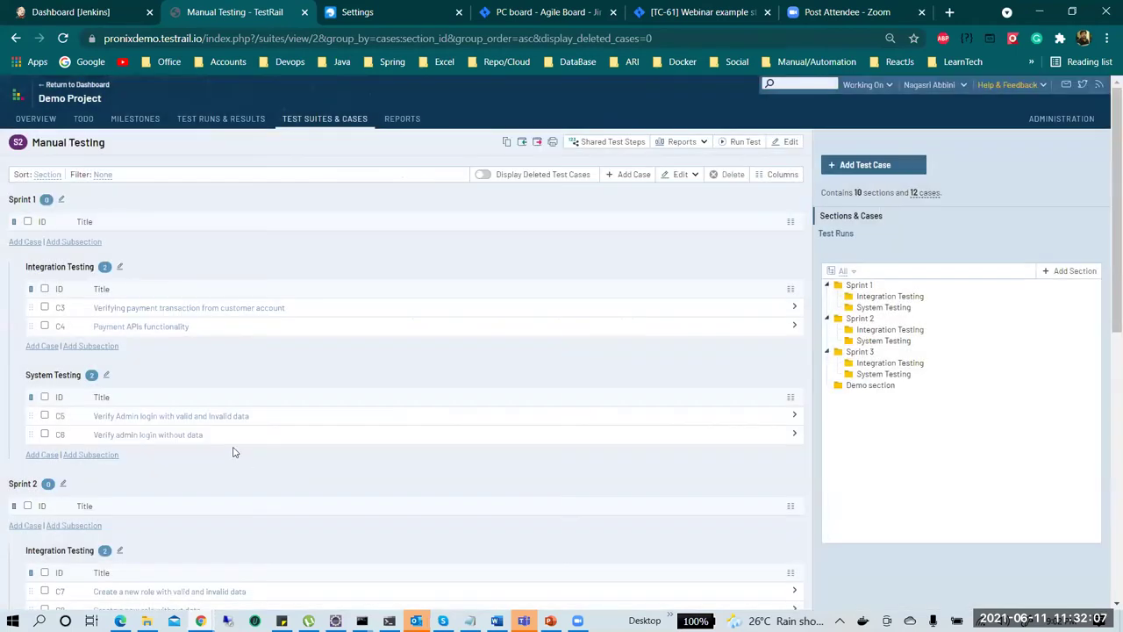
# Step: Add a test case titled "web test story" to the Demo section
pyautogui.scroll(-10, 233, 451)
pyautogui.click(25, 513)
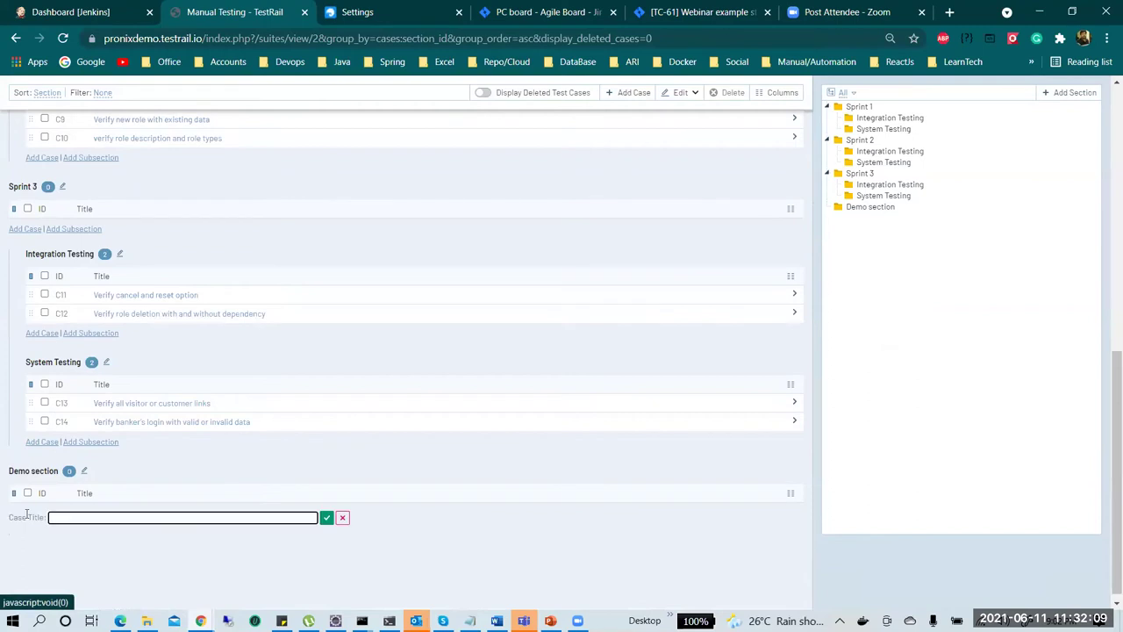
pyautogui.write('V')
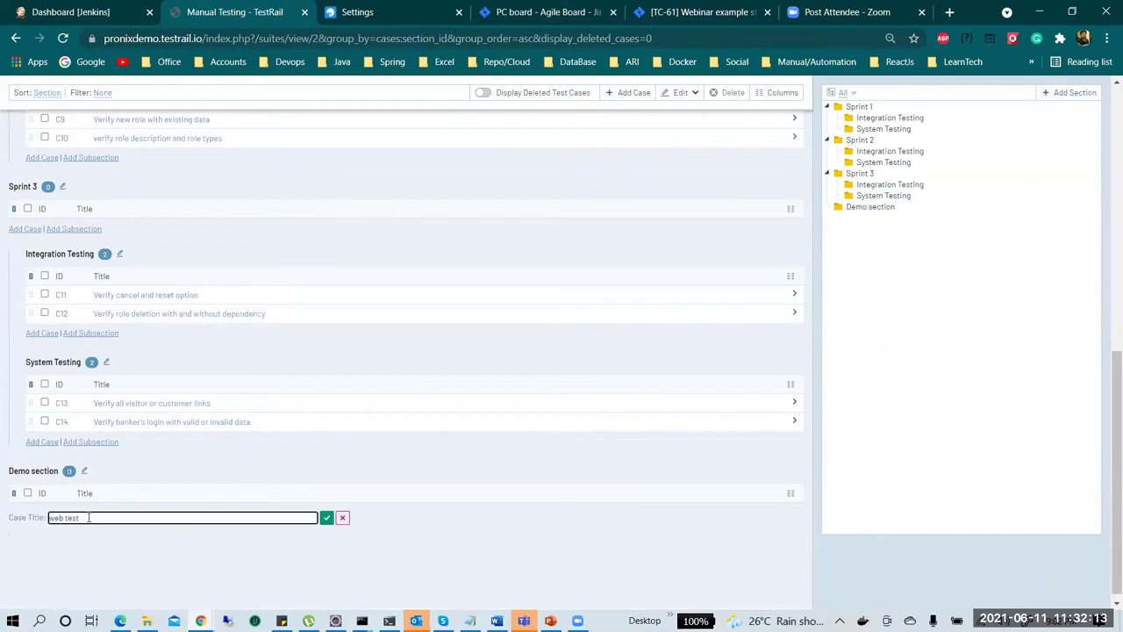
pyautogui.write('eb test story')
pyautogui.click(326, 517)
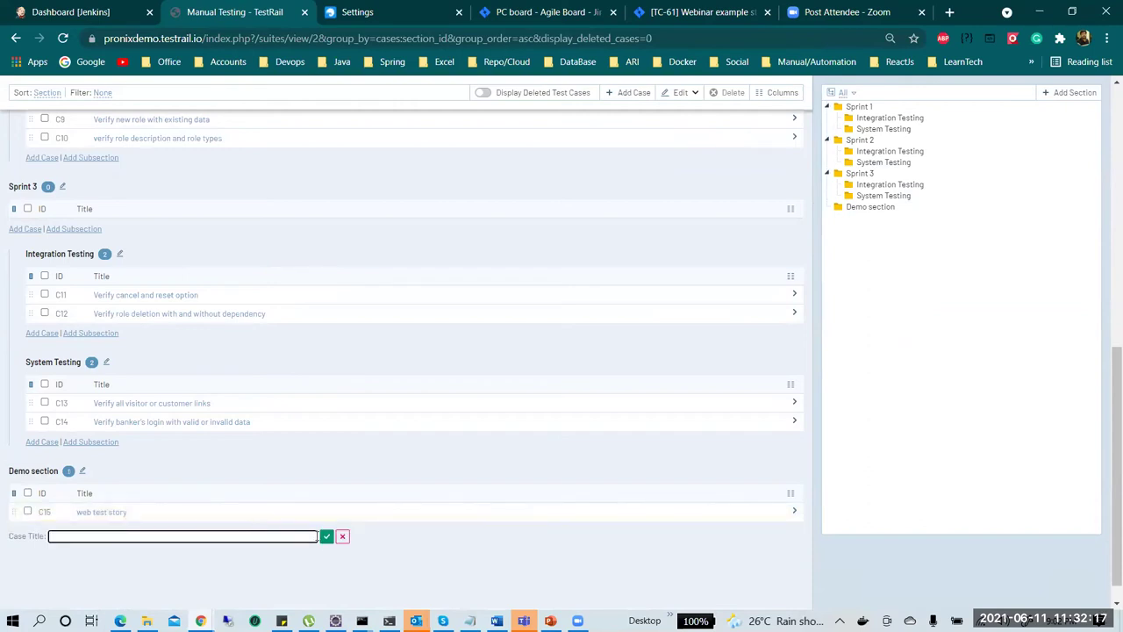
# Step: Edit the web test story case and set its References to TC-61, checking the key on the Jira story
pyautogui.click(110, 512)
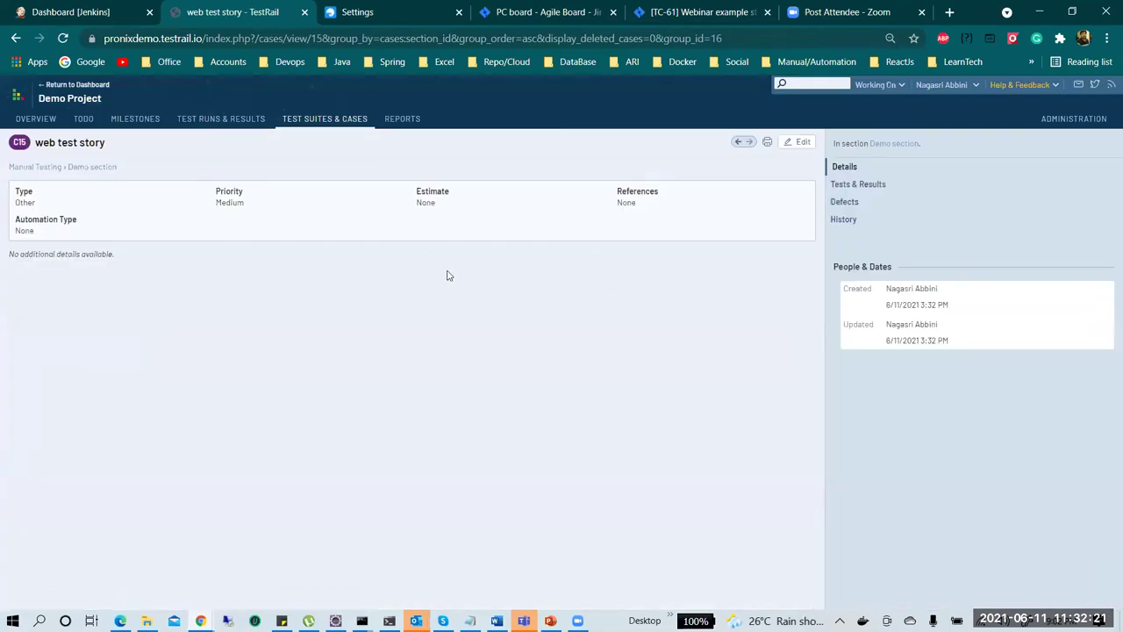
pyautogui.click(804, 143)
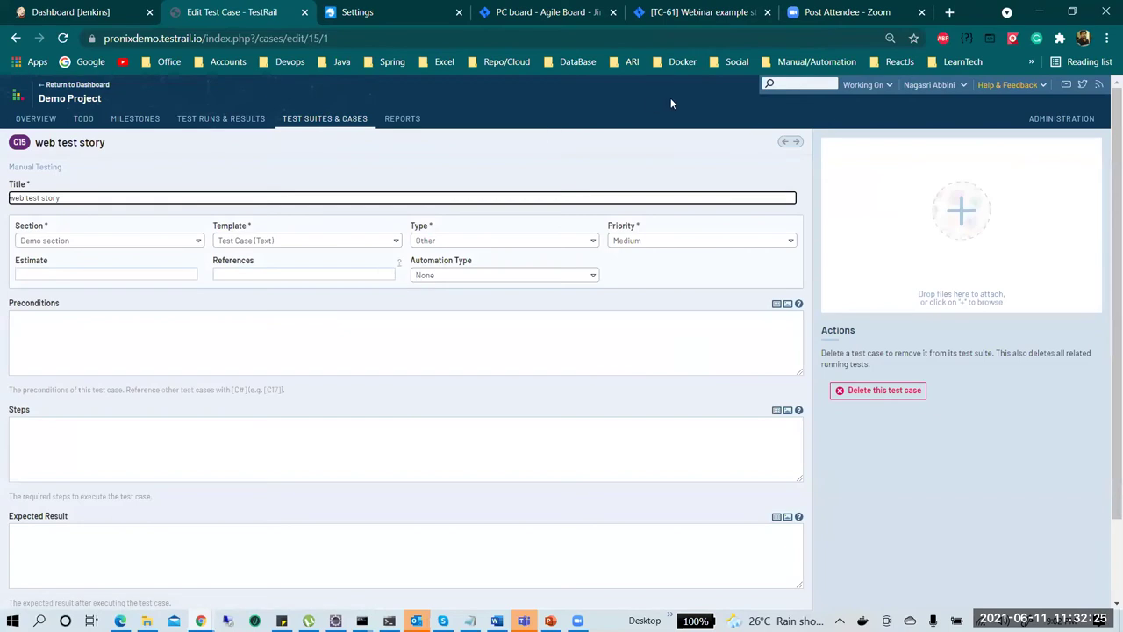
pyautogui.click(702, 12)
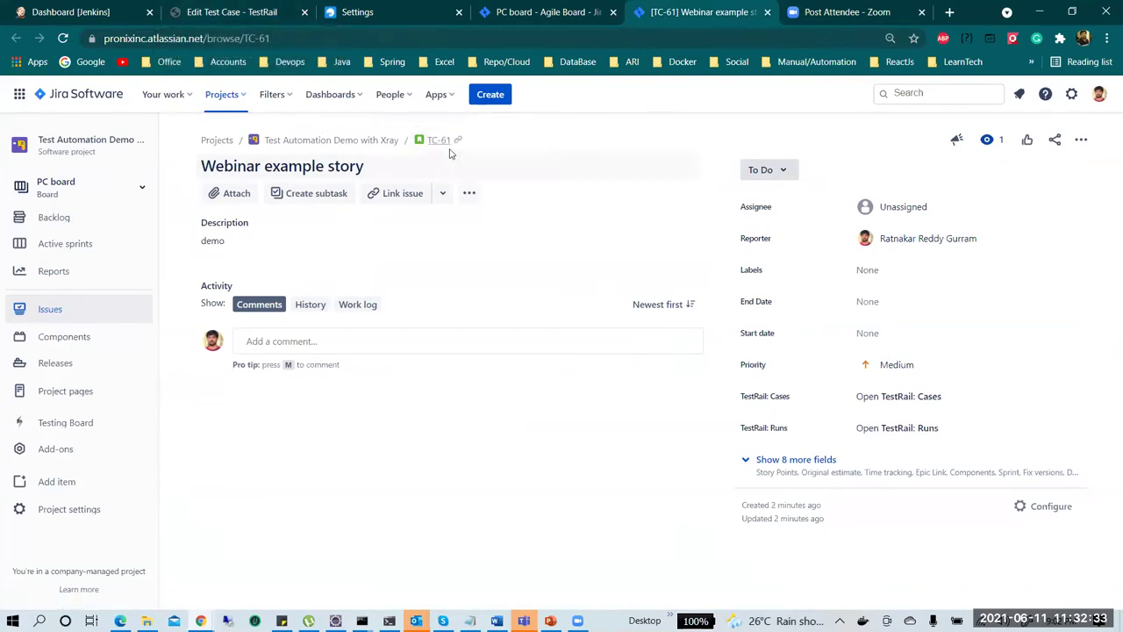
pyautogui.click(218, 14)
pyautogui.click(223, 273)
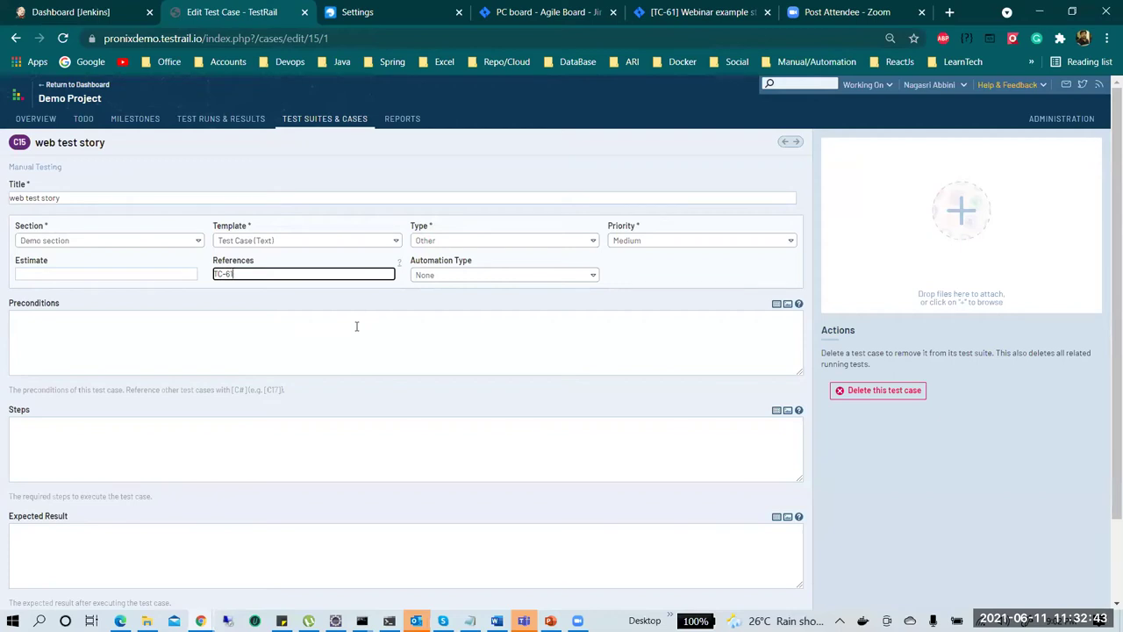
pyautogui.click(742, 24)
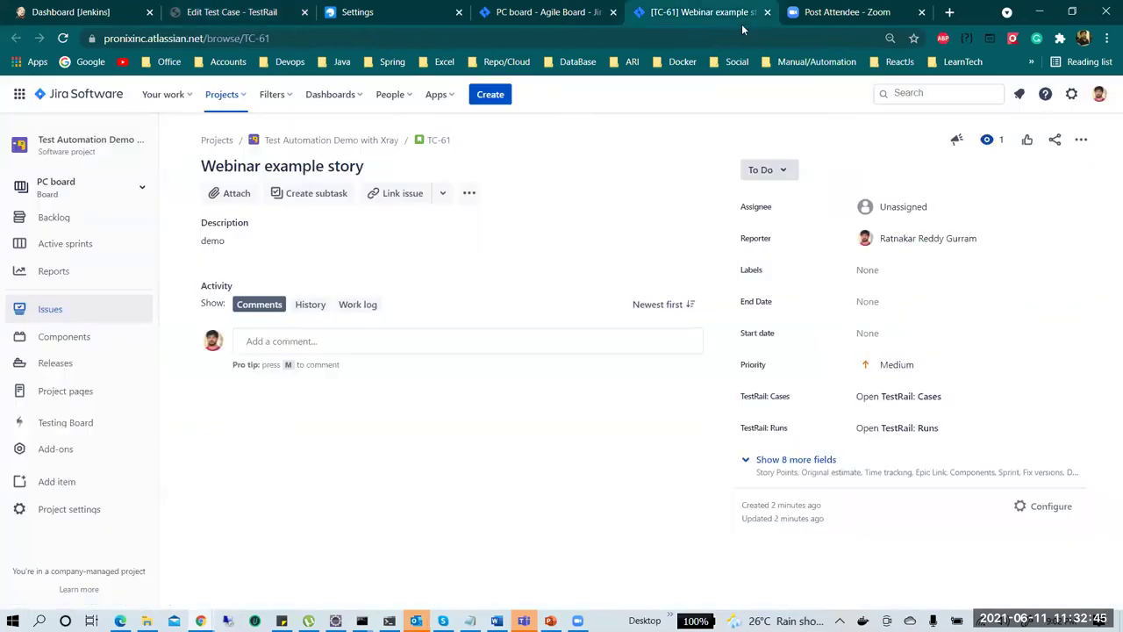
pyautogui.click(232, 17)
# Step: Enter "test" as the case's preconditions, steps and expected result, and save the test case
pyautogui.click(128, 331)
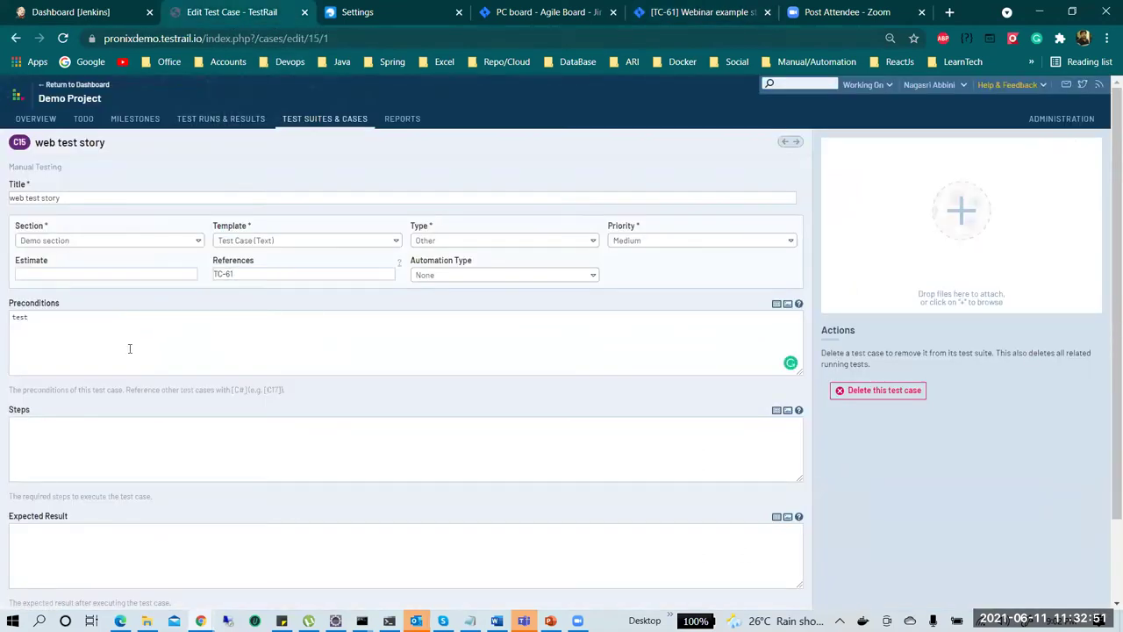
pyautogui.click(96, 429)
pyautogui.write('testest')
pyautogui.scroll(-1, 100, 559)
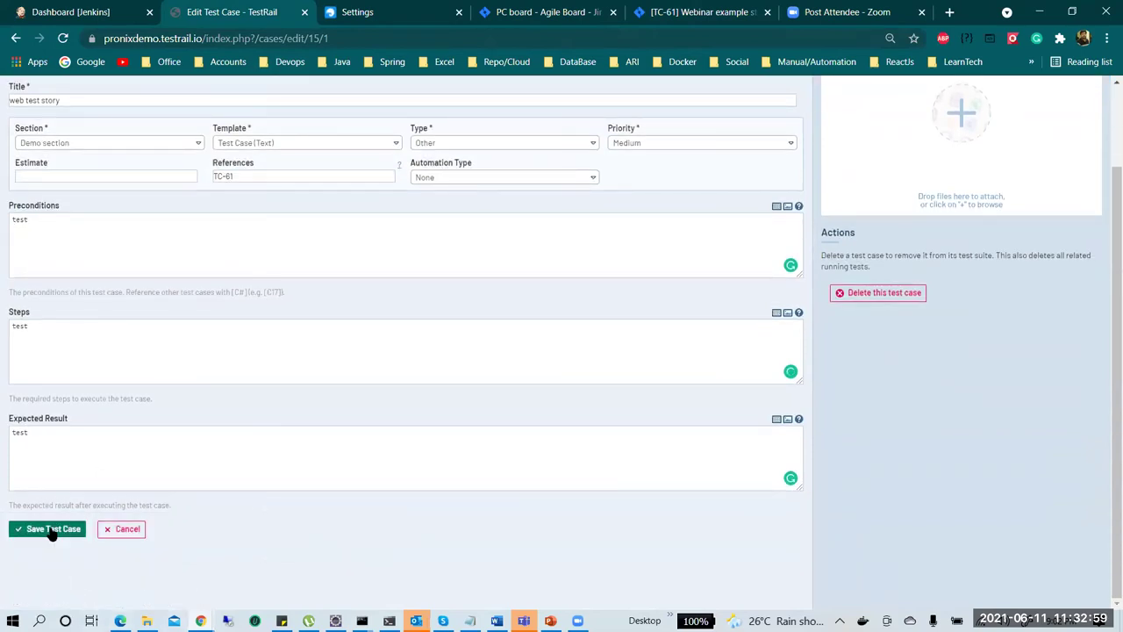
pyautogui.click(50, 531)
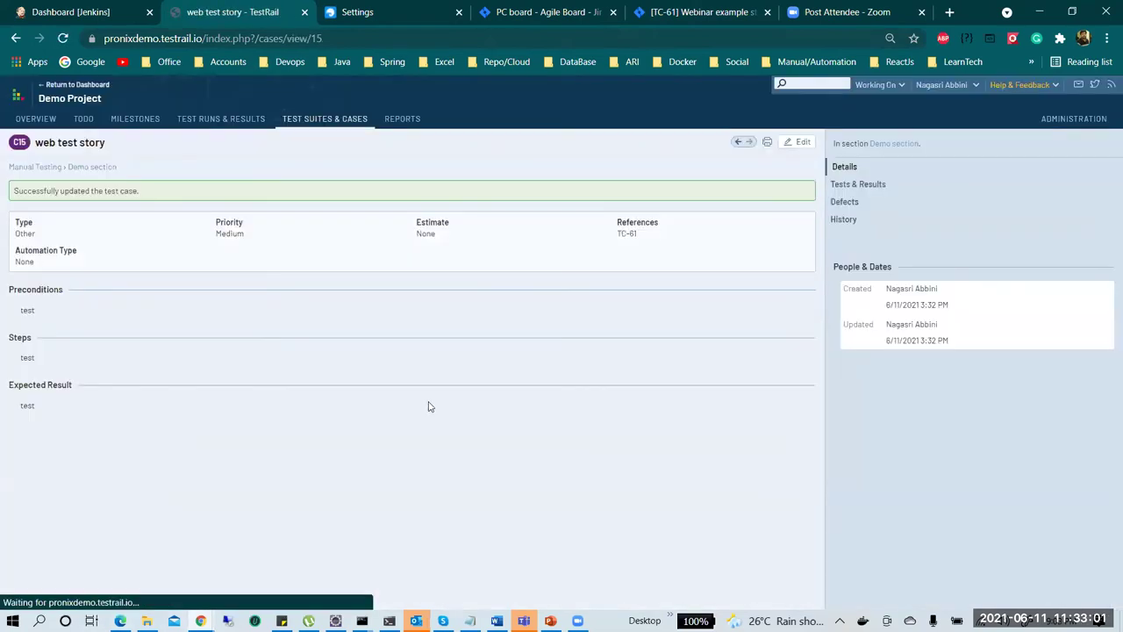
# Step: Start a new test run in Demo Project based on the Manual Testing suite
pyautogui.click(83, 118)
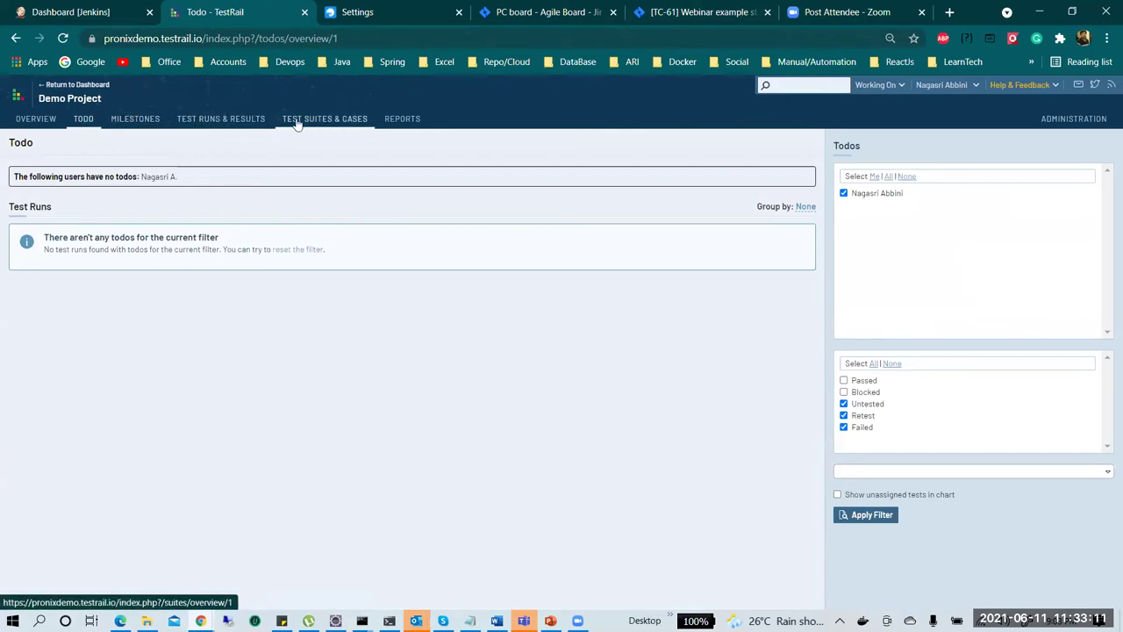
pyautogui.click(225, 122)
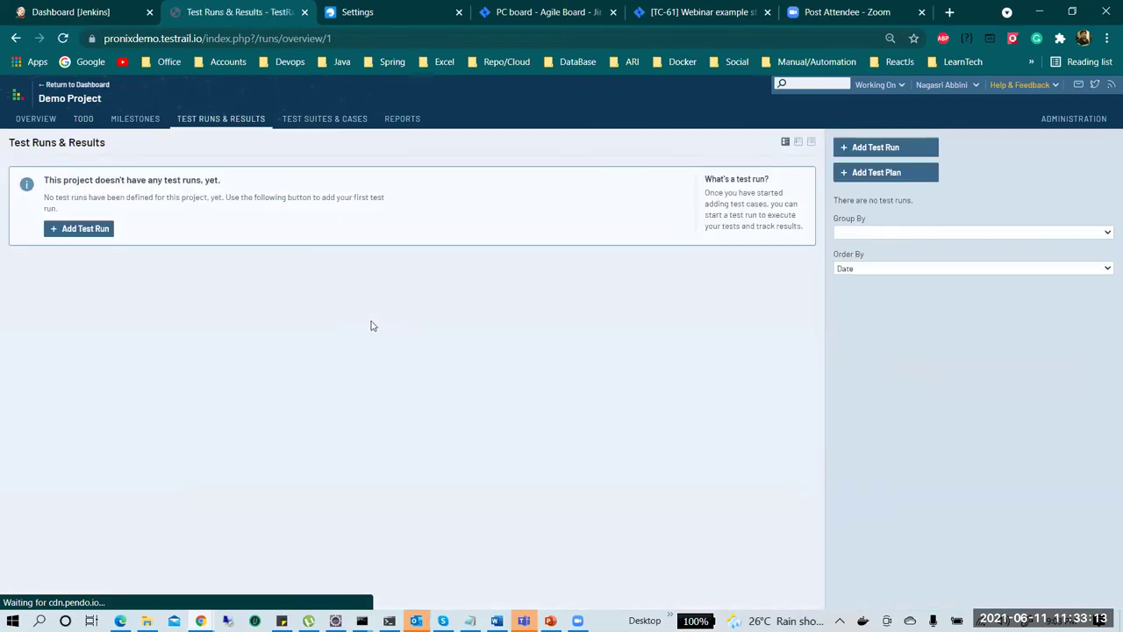
pyautogui.click(875, 149)
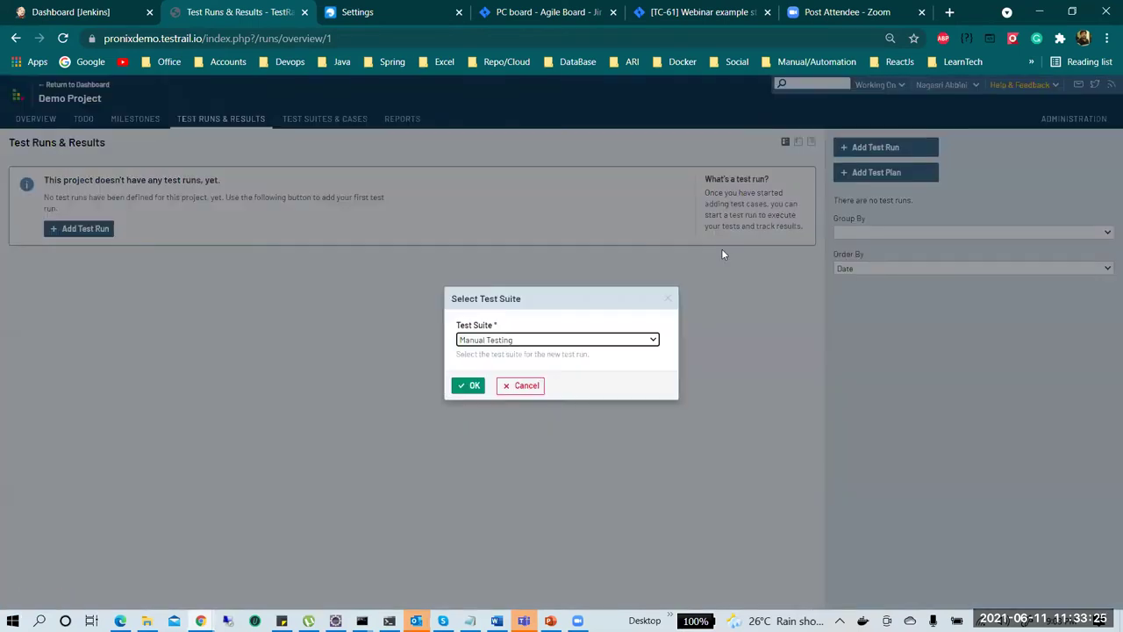
pyautogui.click(557, 341)
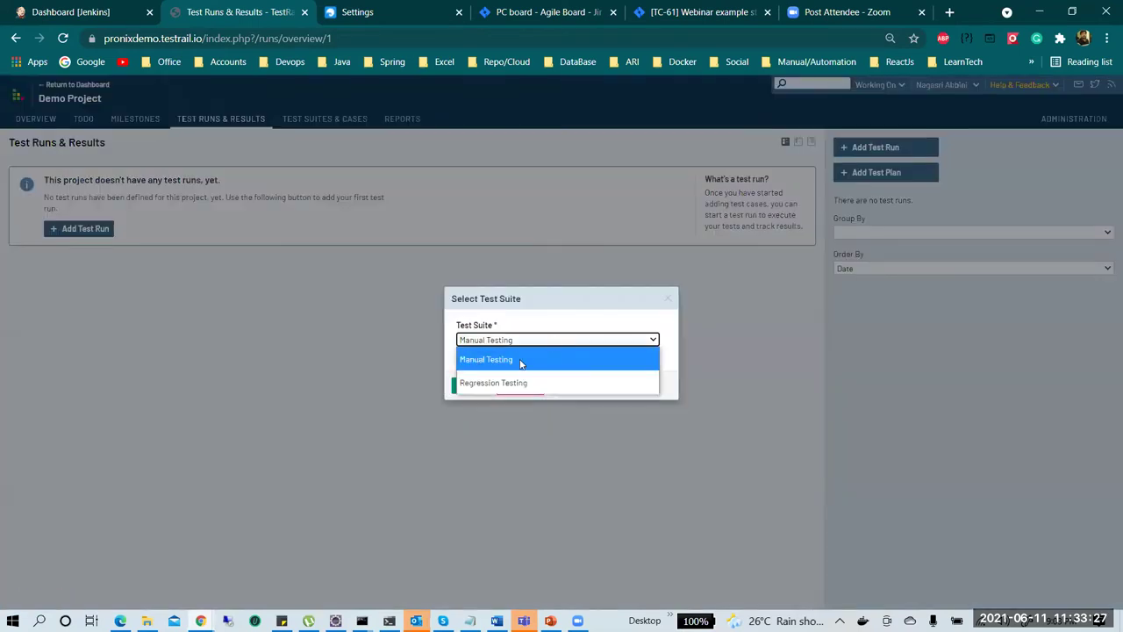
pyautogui.click(521, 359)
pyautogui.click(471, 386)
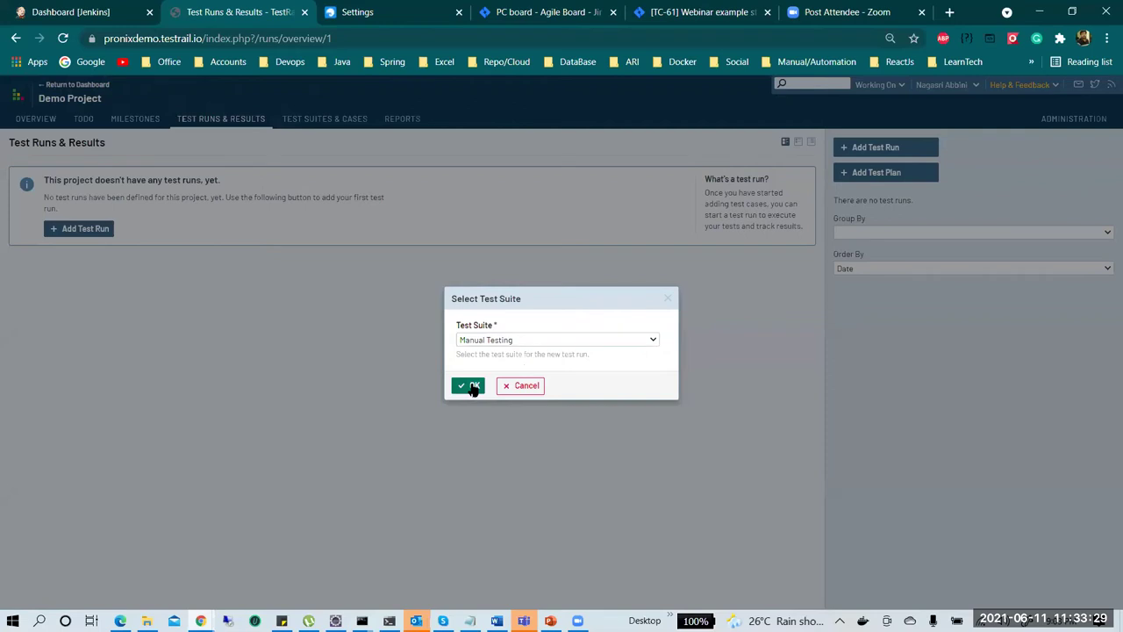
# Step: Limit the test run to the specific case "web test story" from the Demo section and add the run
pyautogui.scroll(-2, 285, 408)
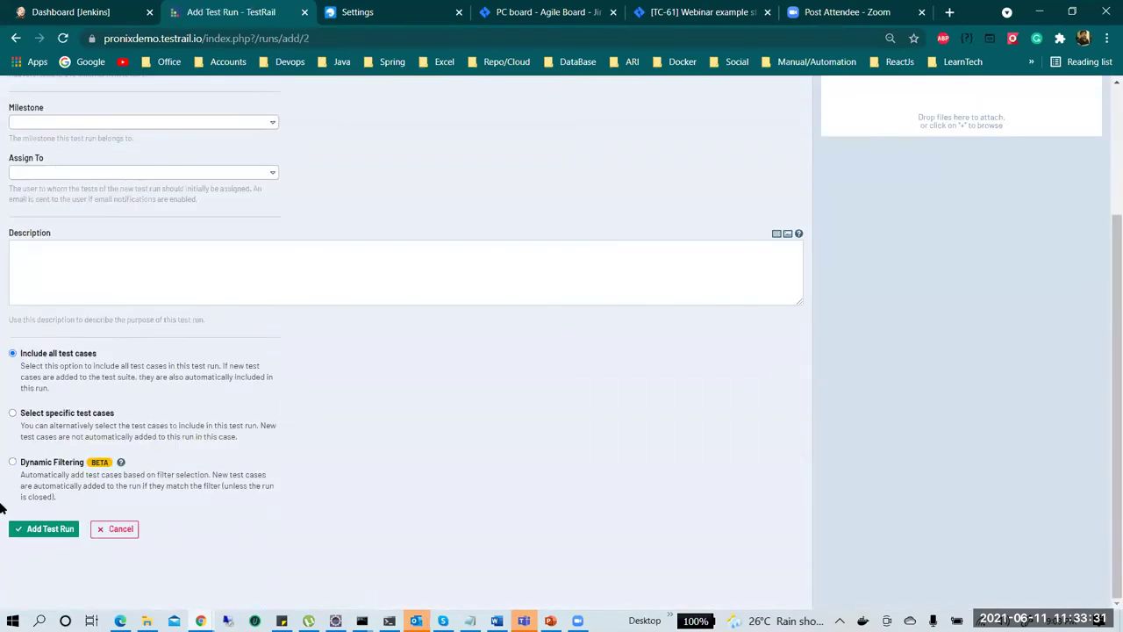
pyautogui.click(13, 413)
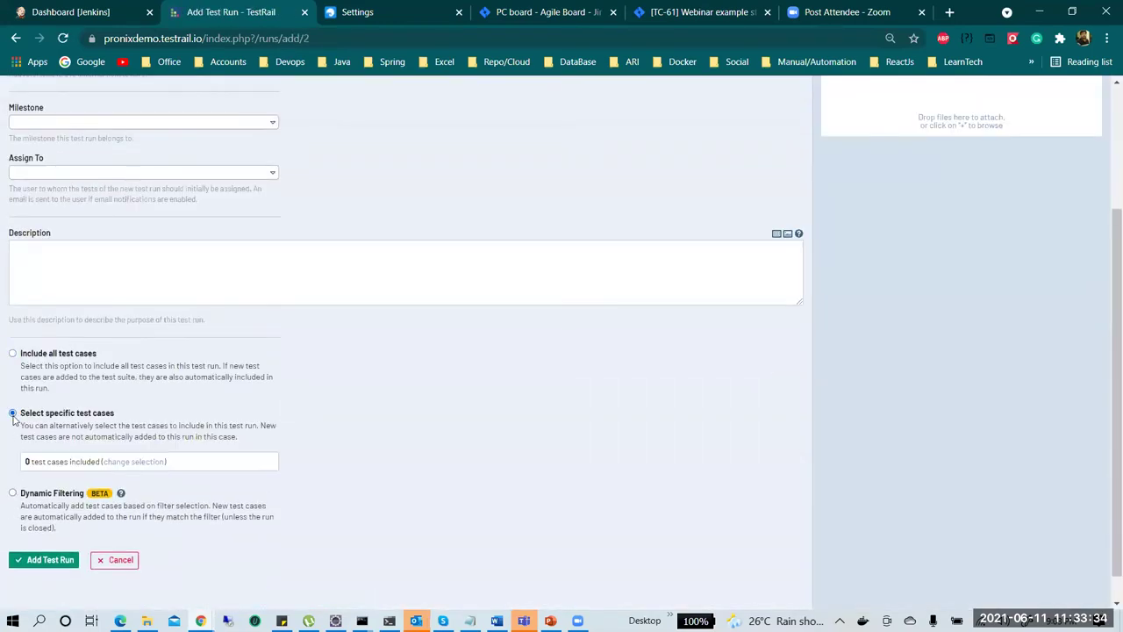
pyautogui.click(131, 461)
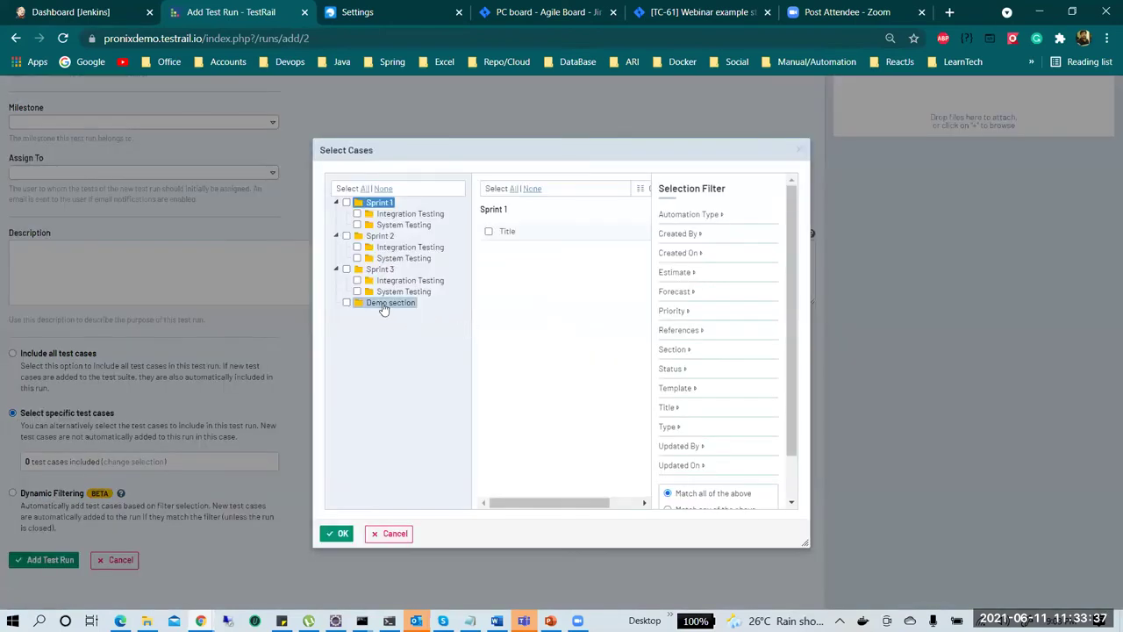
pyautogui.click(386, 303)
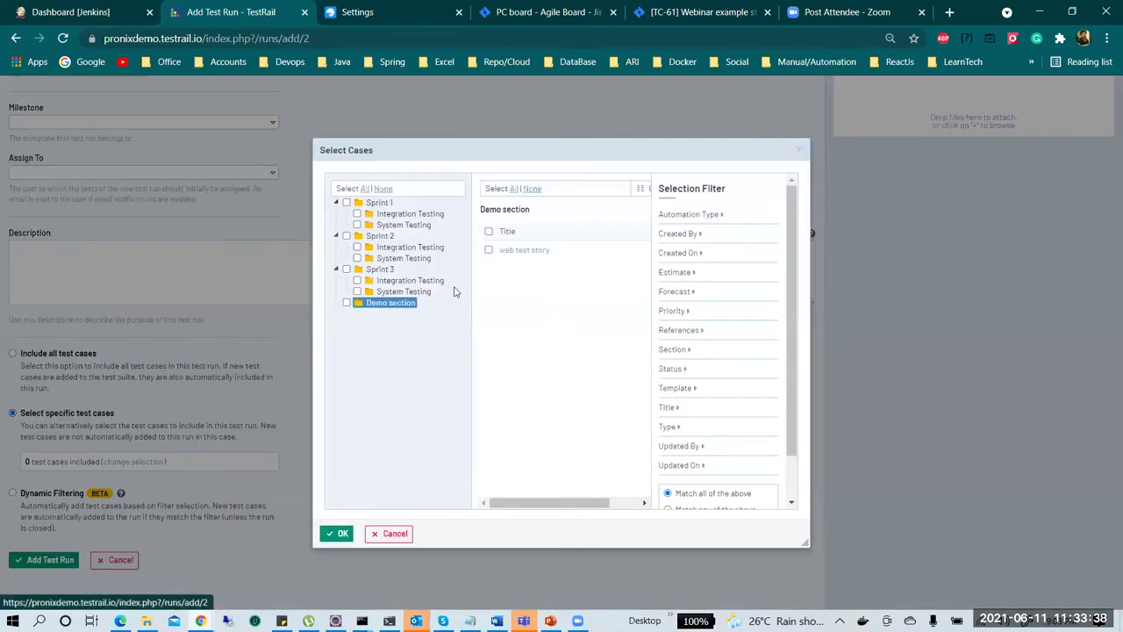
pyautogui.click(488, 251)
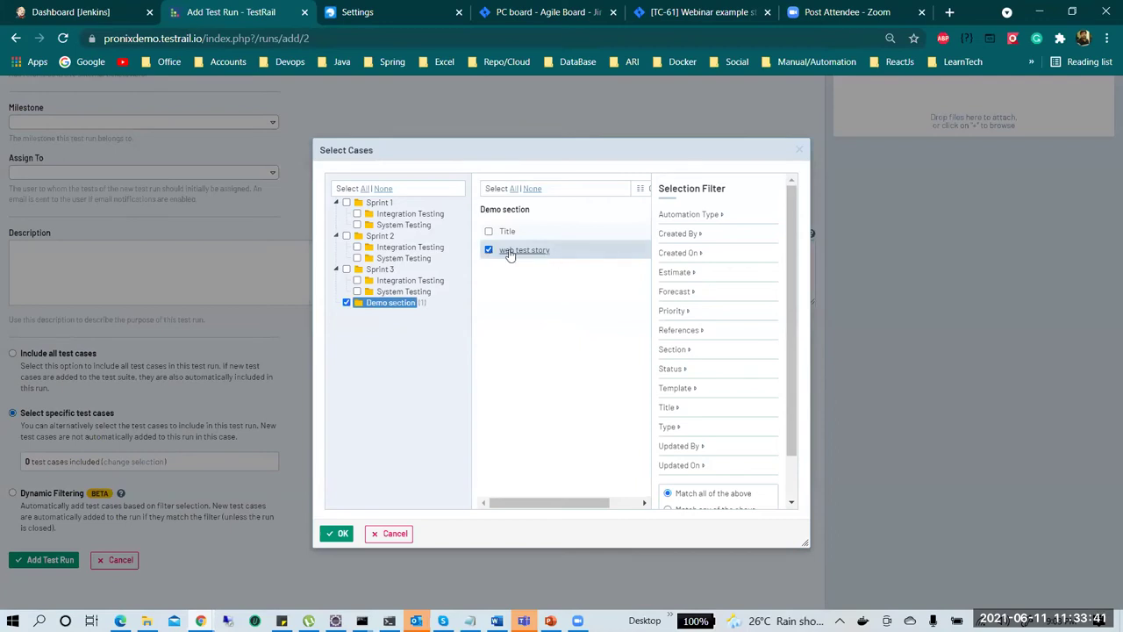
pyautogui.click(341, 533)
pyautogui.click(50, 561)
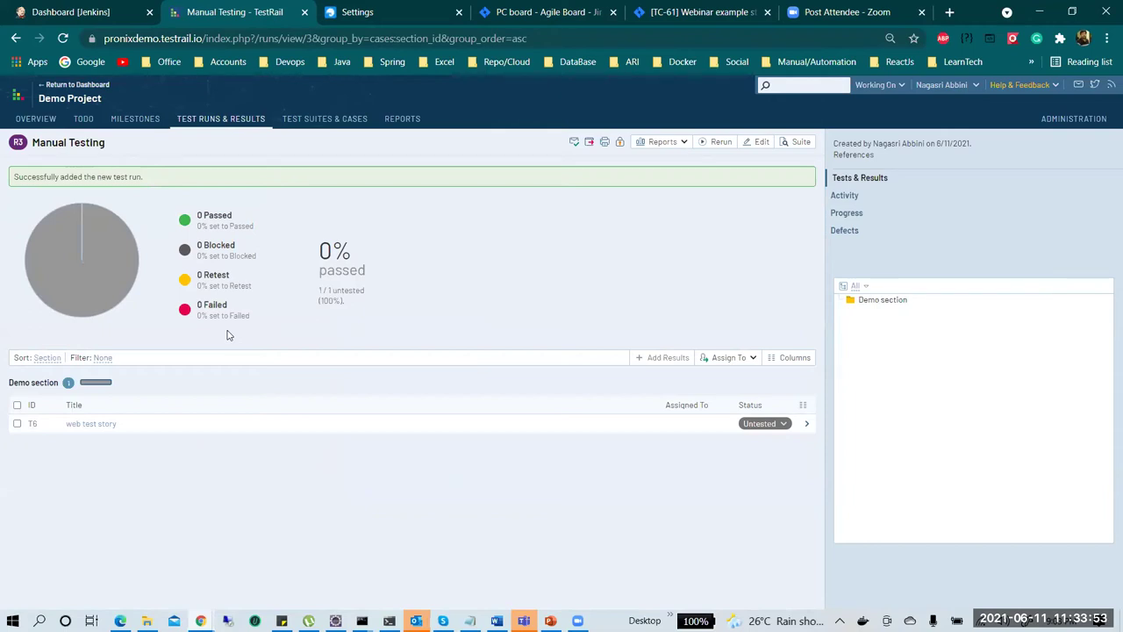
# Step: Edit the Manual Testing test run, assign it to the team member by name and save the run
pyautogui.click(78, 121)
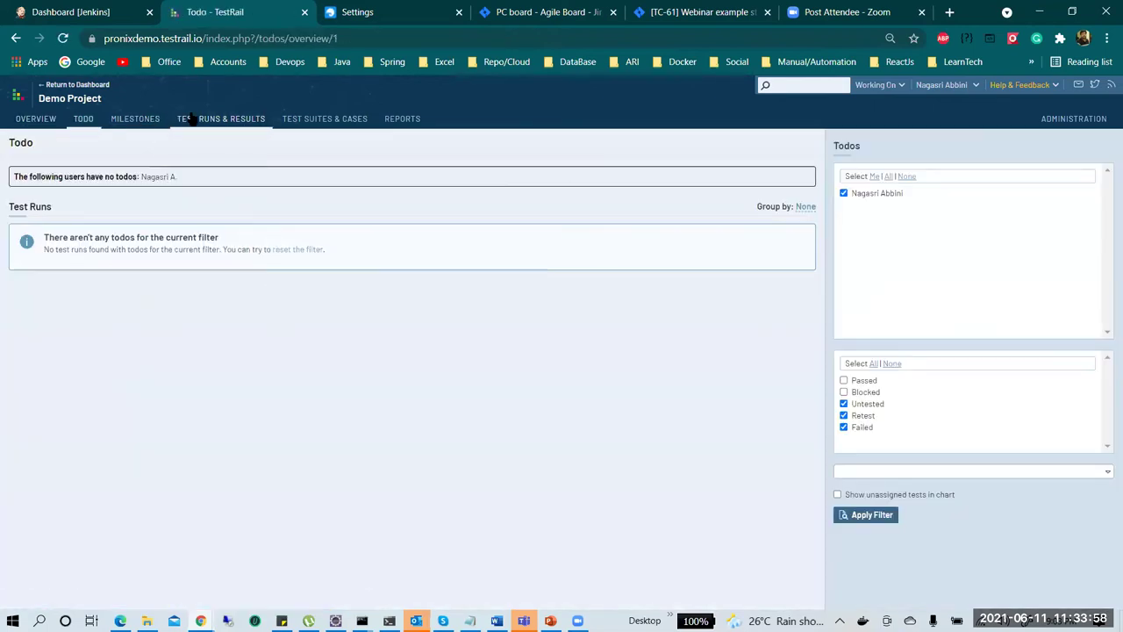
pyautogui.click(193, 119)
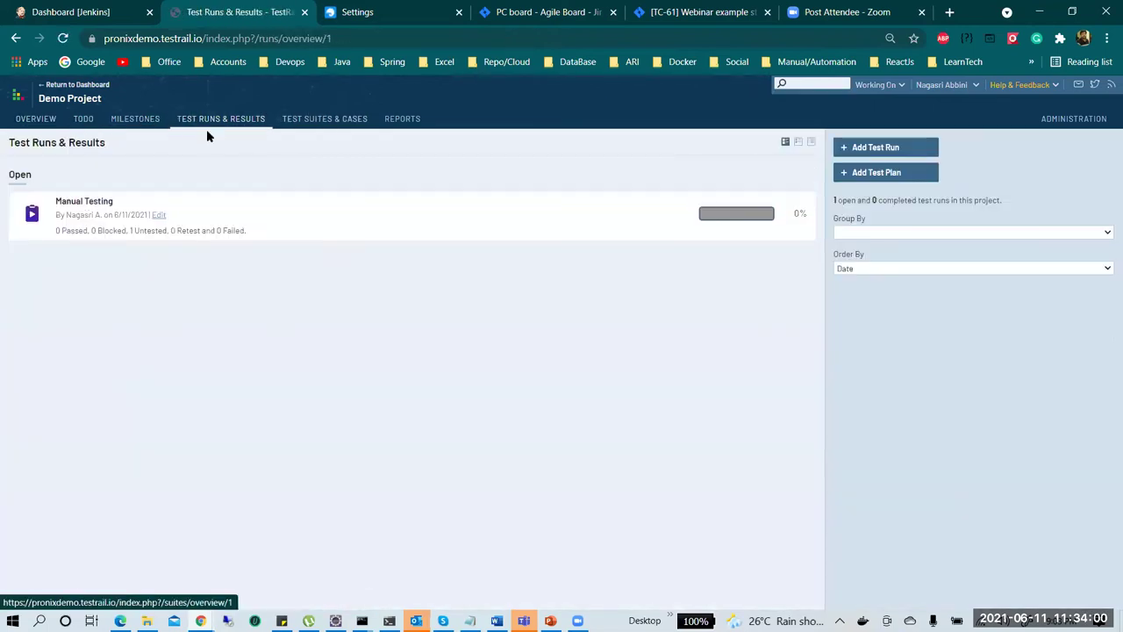
pyautogui.click(317, 118)
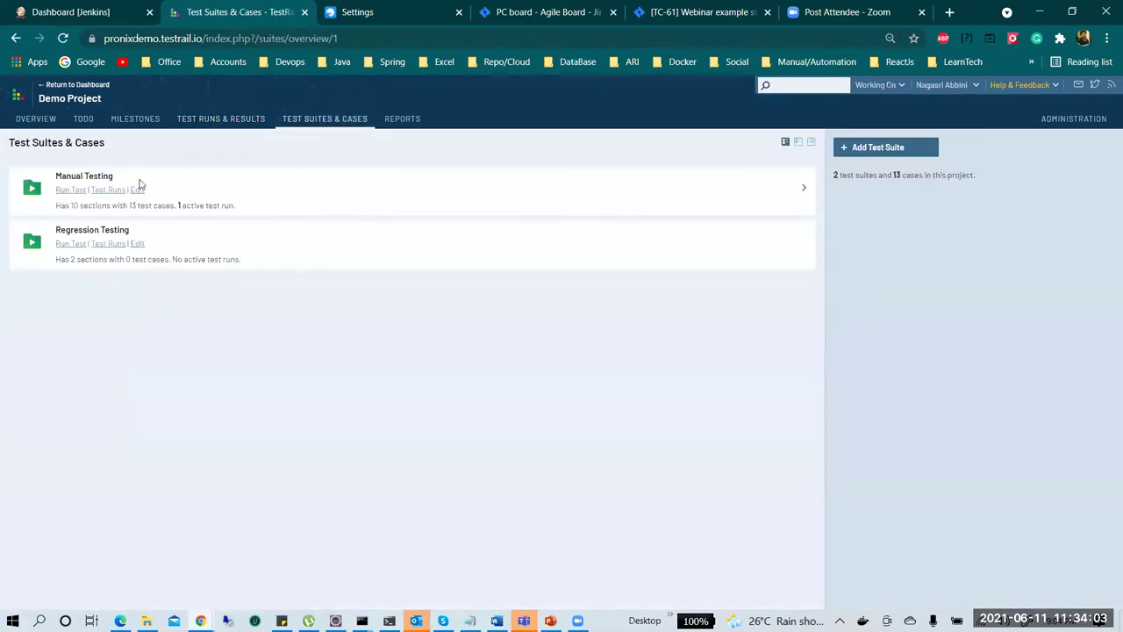
pyautogui.click(220, 120)
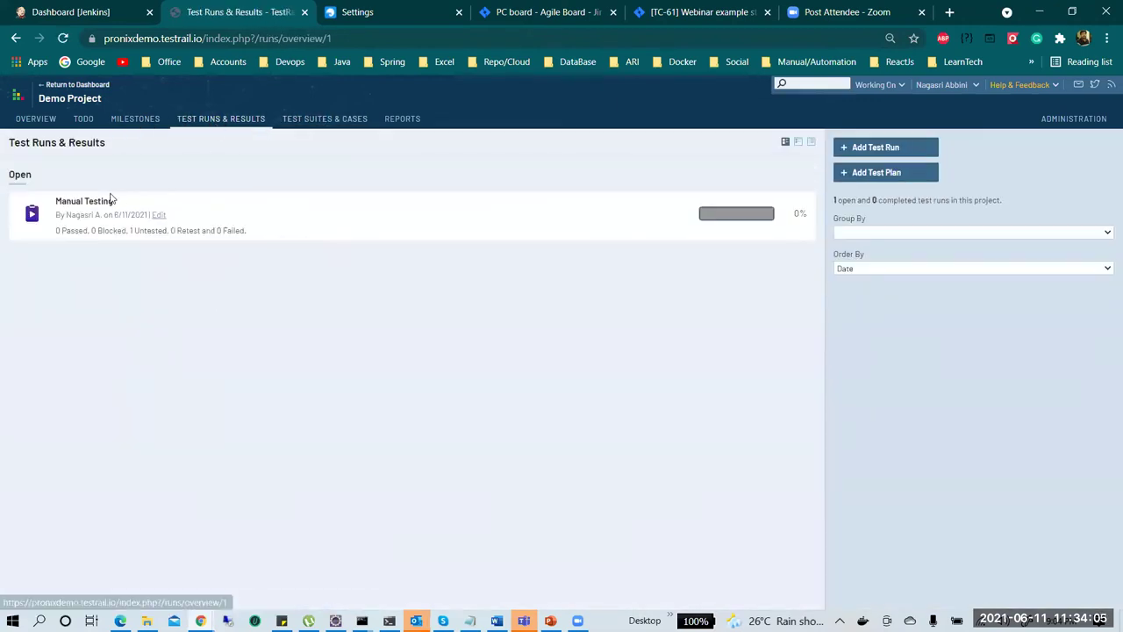
pyautogui.click(158, 216)
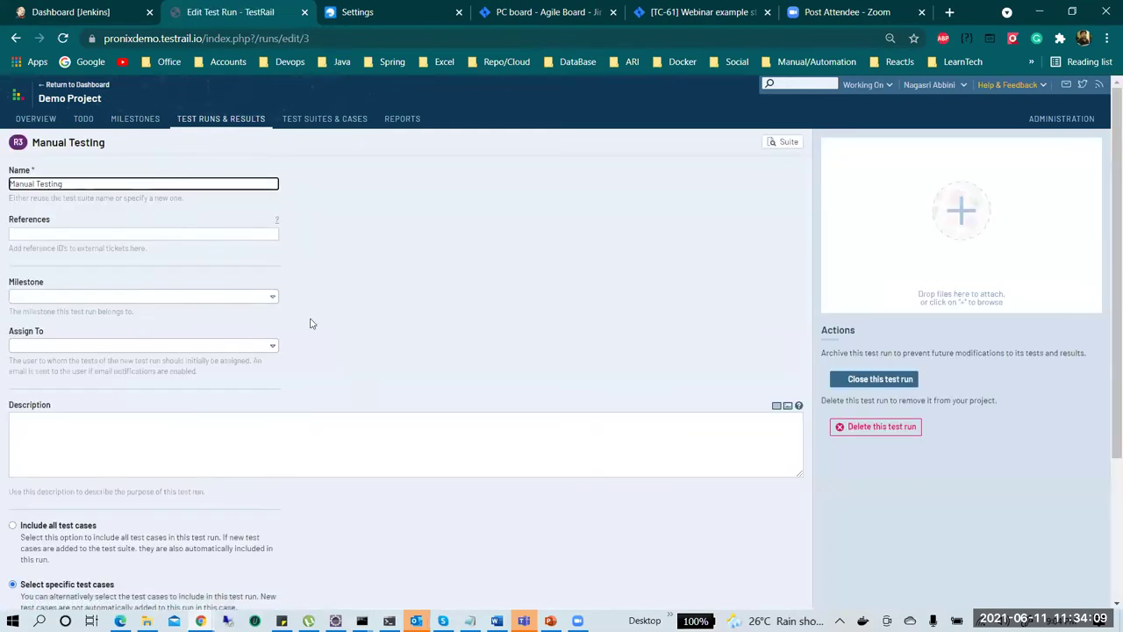
pyautogui.click(153, 346)
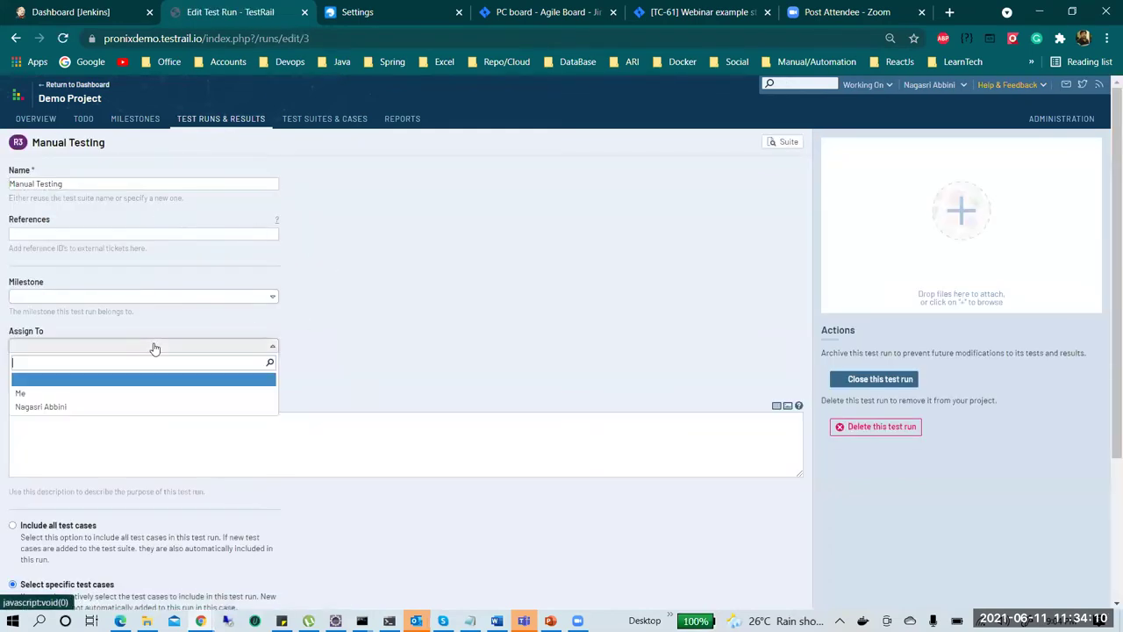
pyautogui.click(124, 395)
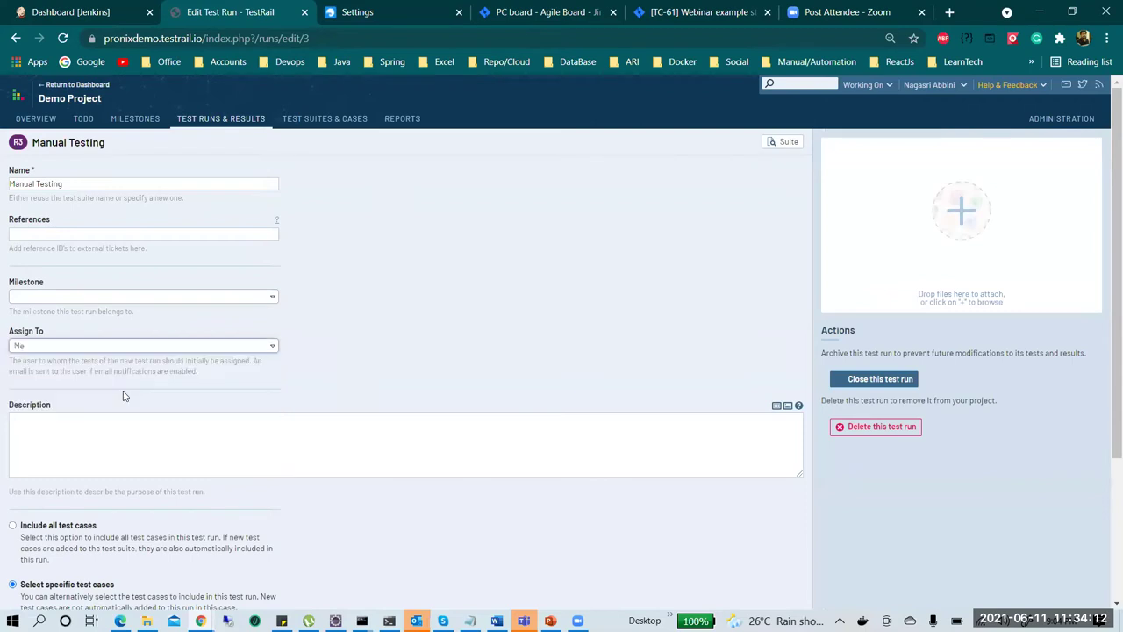
pyautogui.click(186, 350)
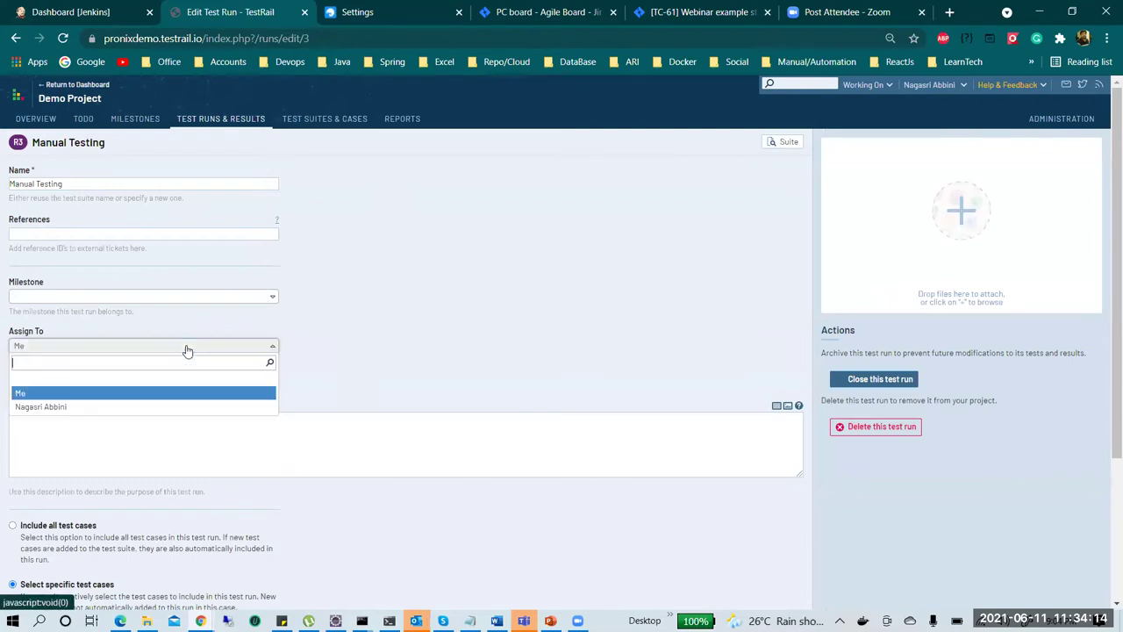
pyautogui.click(141, 407)
pyautogui.scroll(-3, 353, 410)
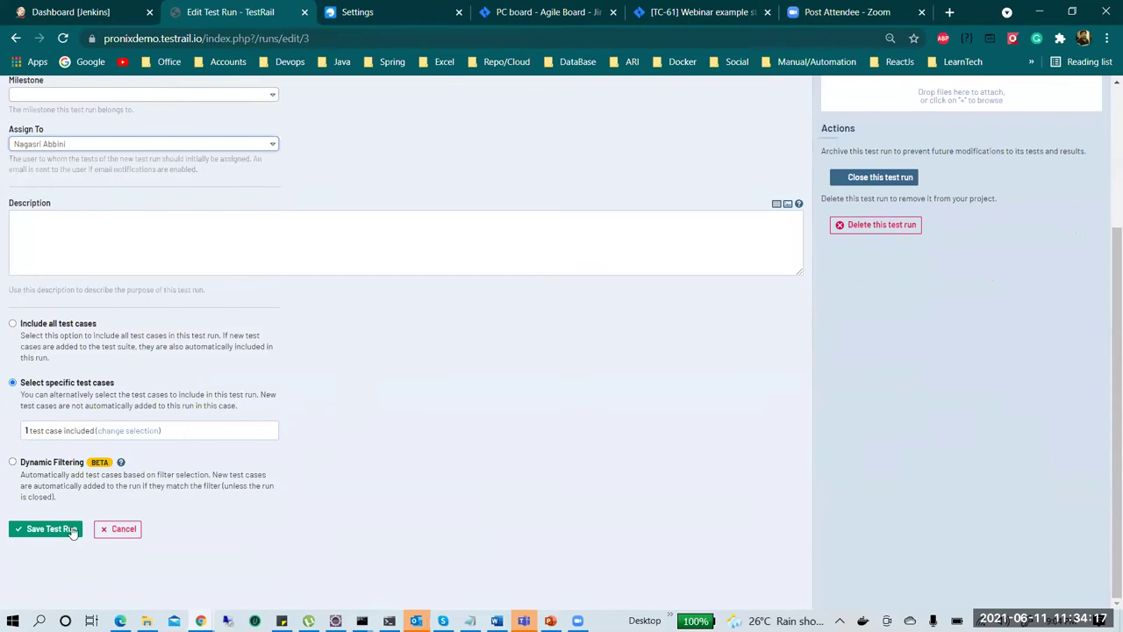
pyautogui.click(53, 529)
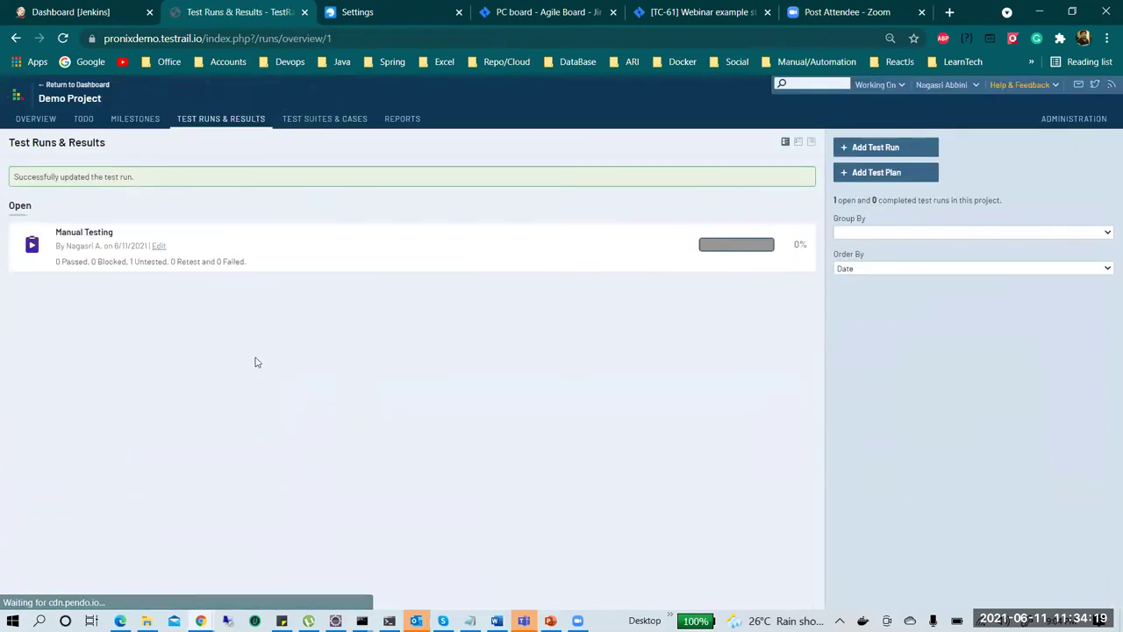
# Step: Open the Manual Testing run from the project's todo list and check the TC-61 story in Jira
pyautogui.click(133, 120)
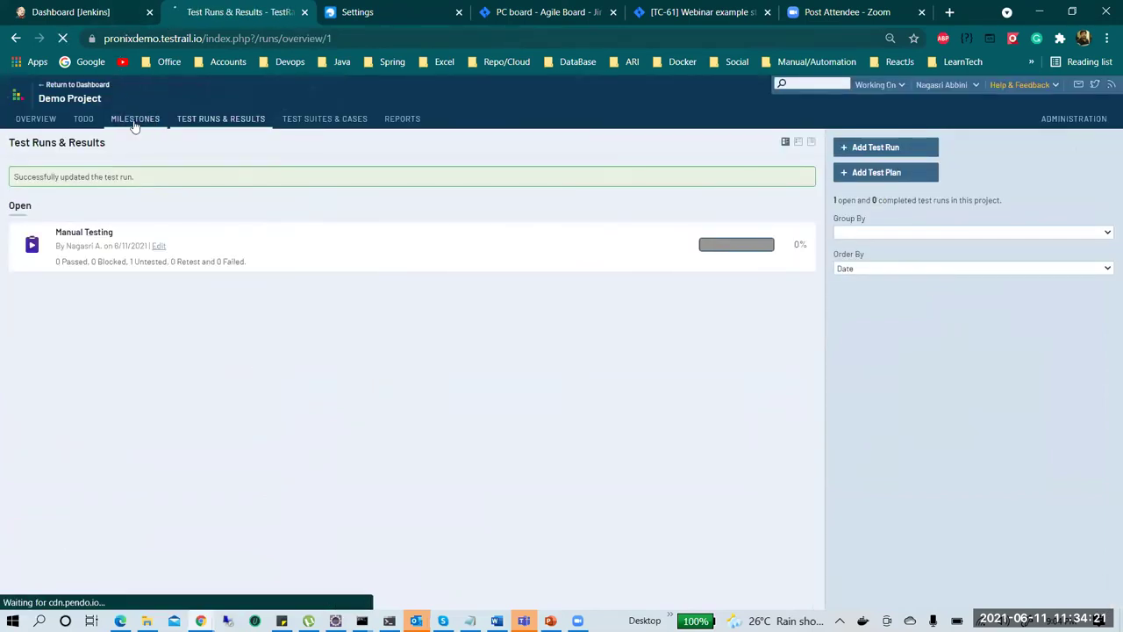
pyautogui.click(84, 120)
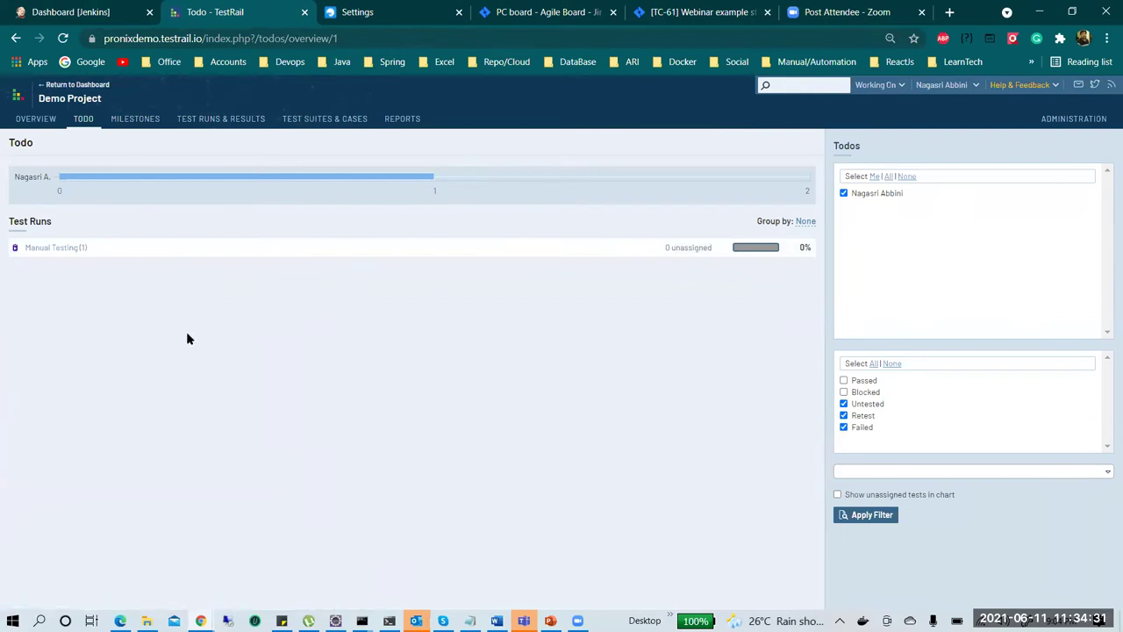
pyautogui.click(54, 251)
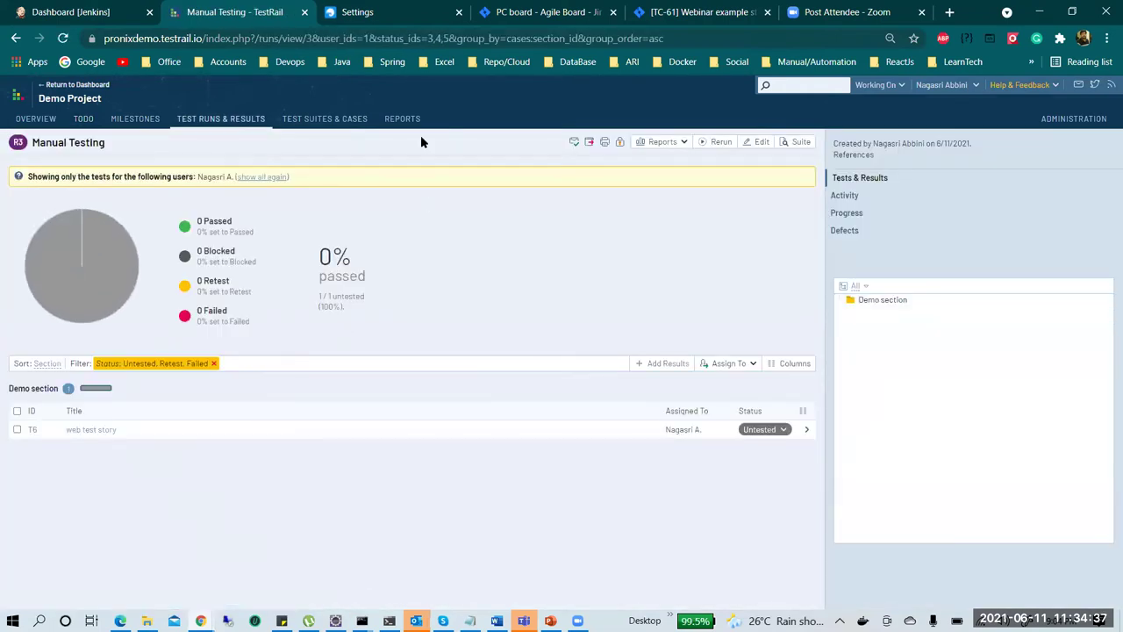
pyautogui.click(676, 12)
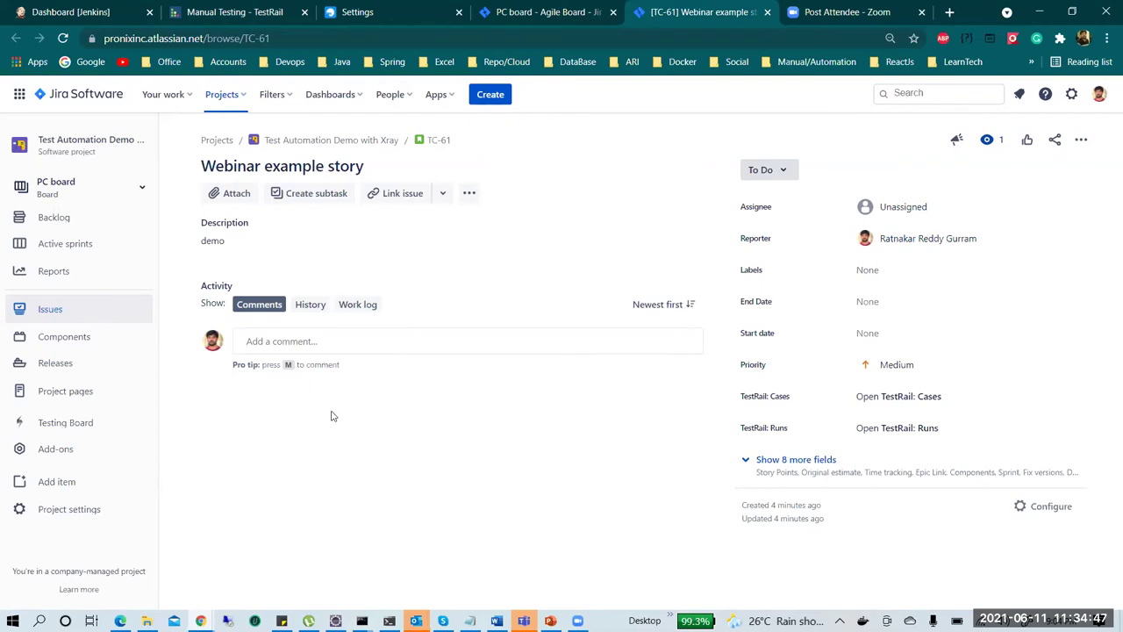
pyautogui.click(247, 10)
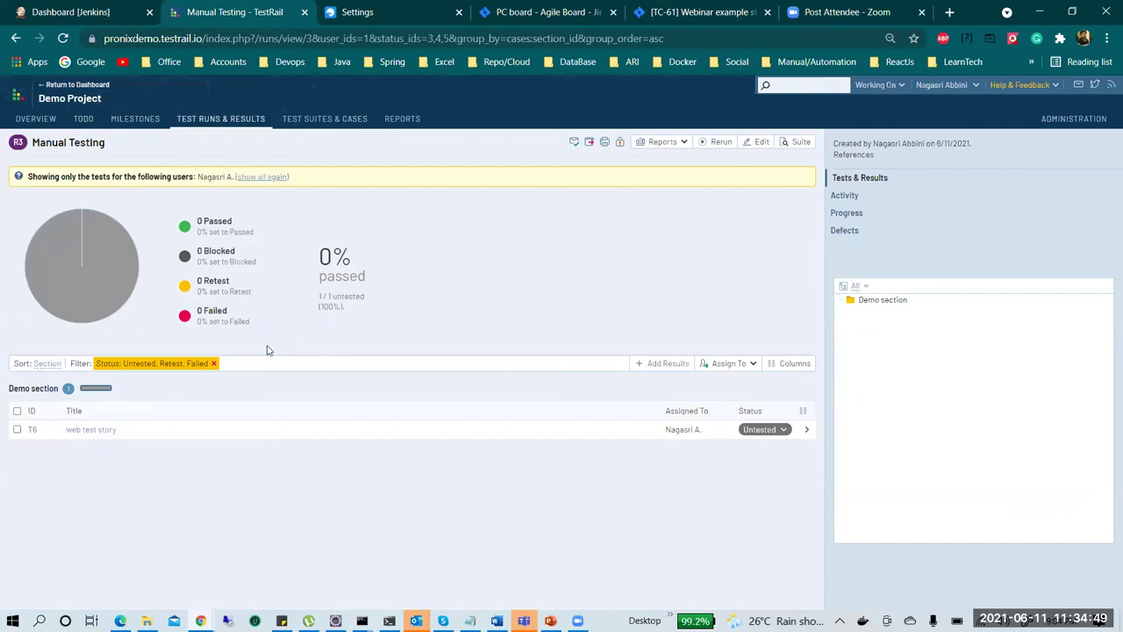
# Step: Add a Passed result with the comment "passed" to the web test story test
pyautogui.click(761, 433)
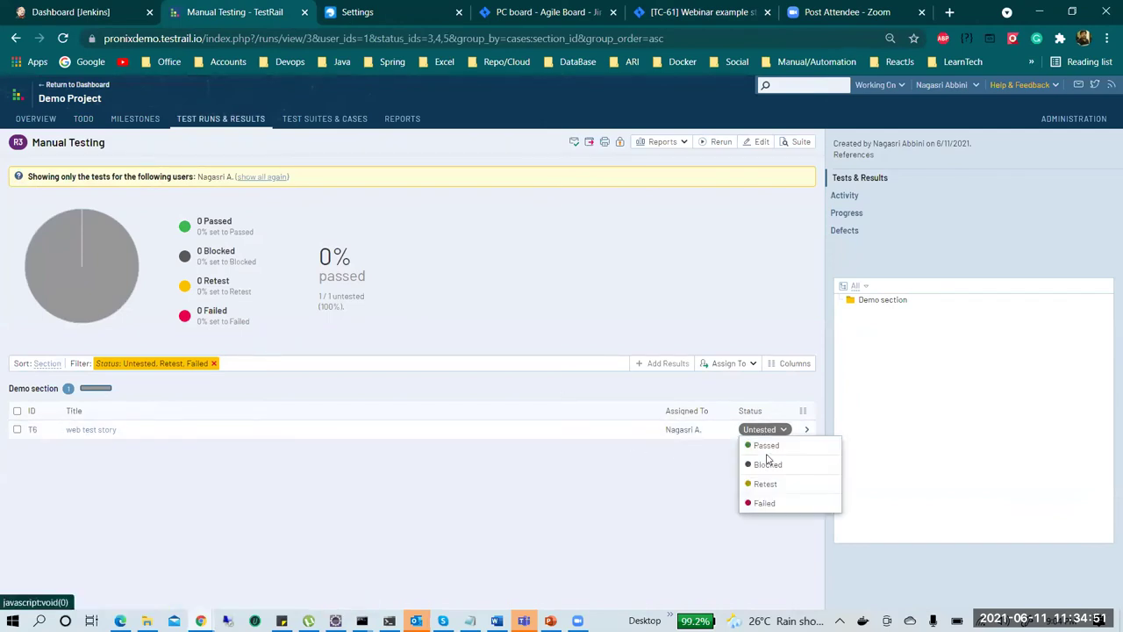
pyautogui.click(767, 448)
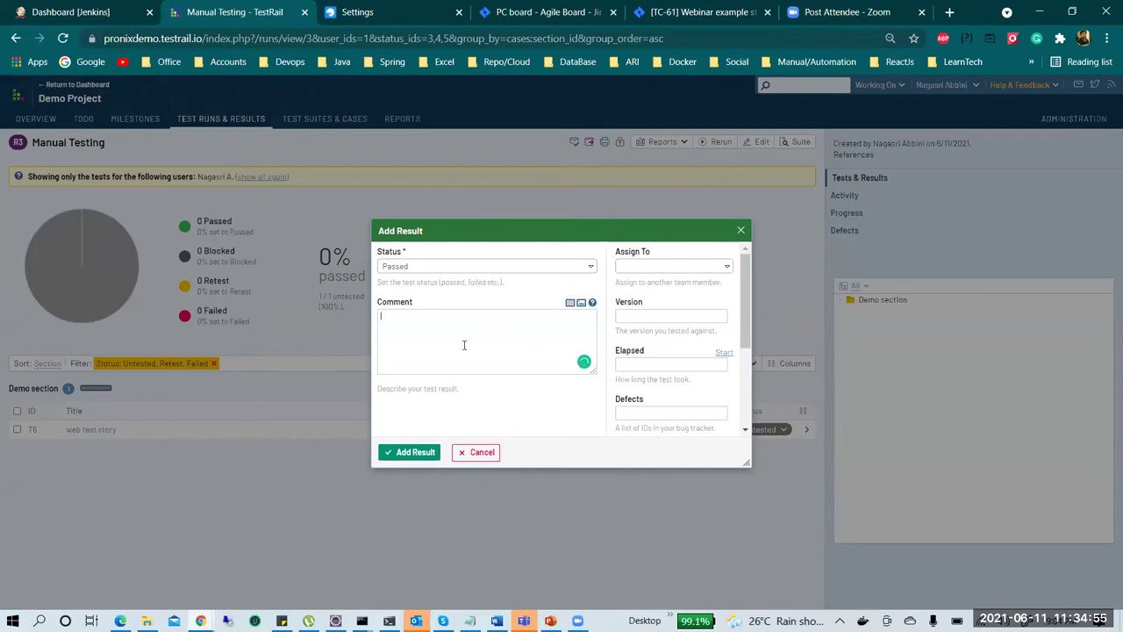
pyautogui.write('passed')
pyautogui.click(636, 411)
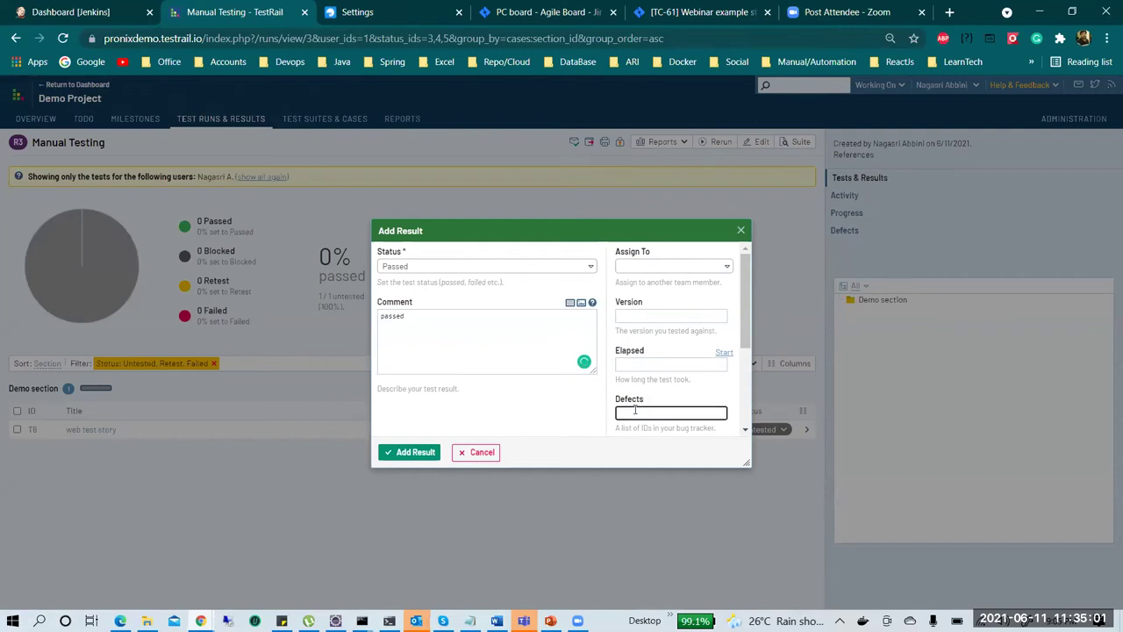
pyautogui.click(406, 455)
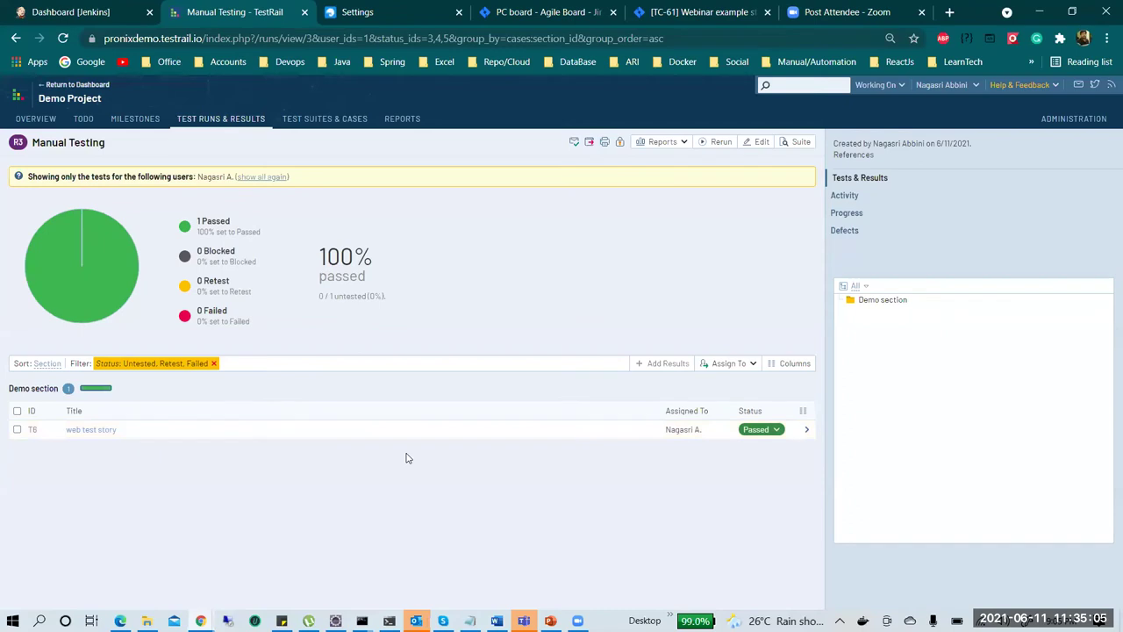
# Step: Reload the TC-61 story in Jira and show it in the old issue view to examine its TestRail results
pyautogui.click(734, 8)
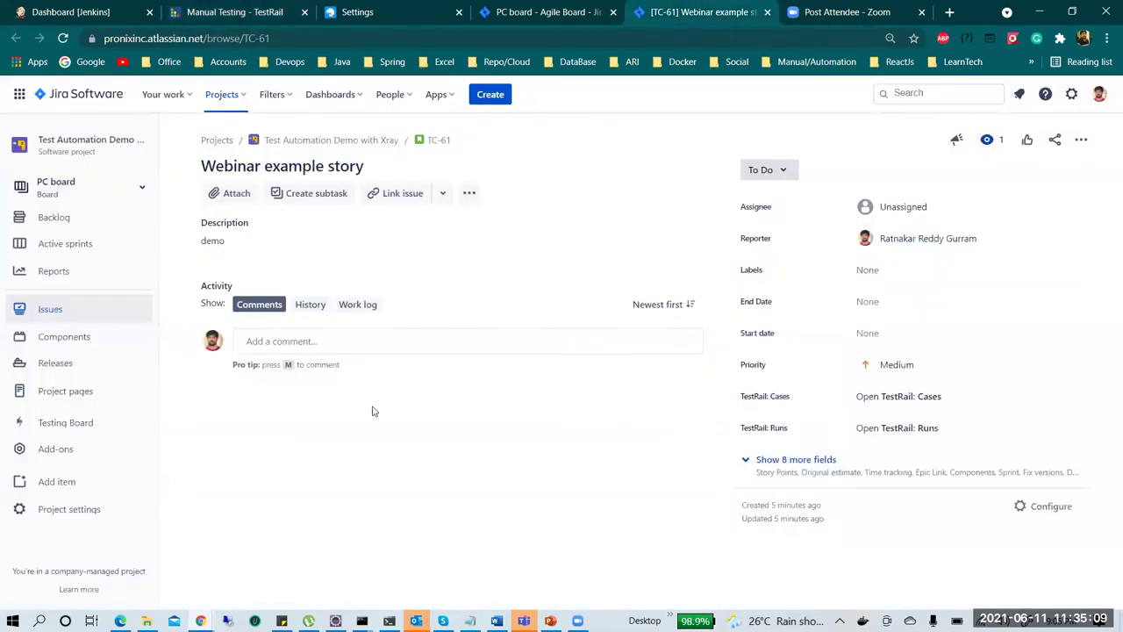
pyautogui.press('F5')
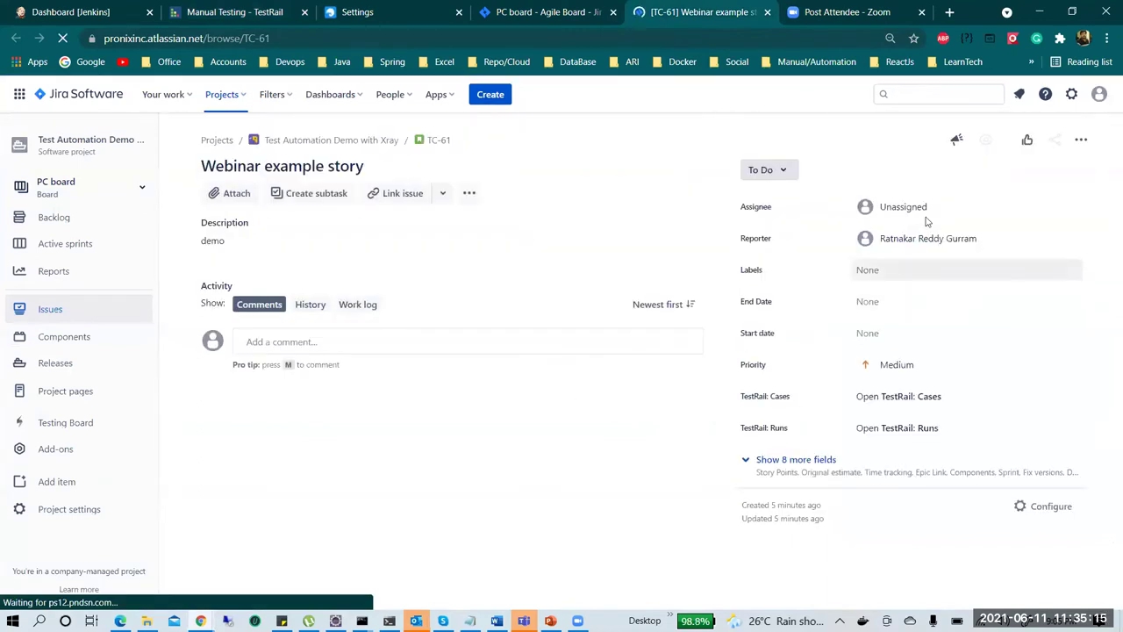
pyautogui.click(1080, 141)
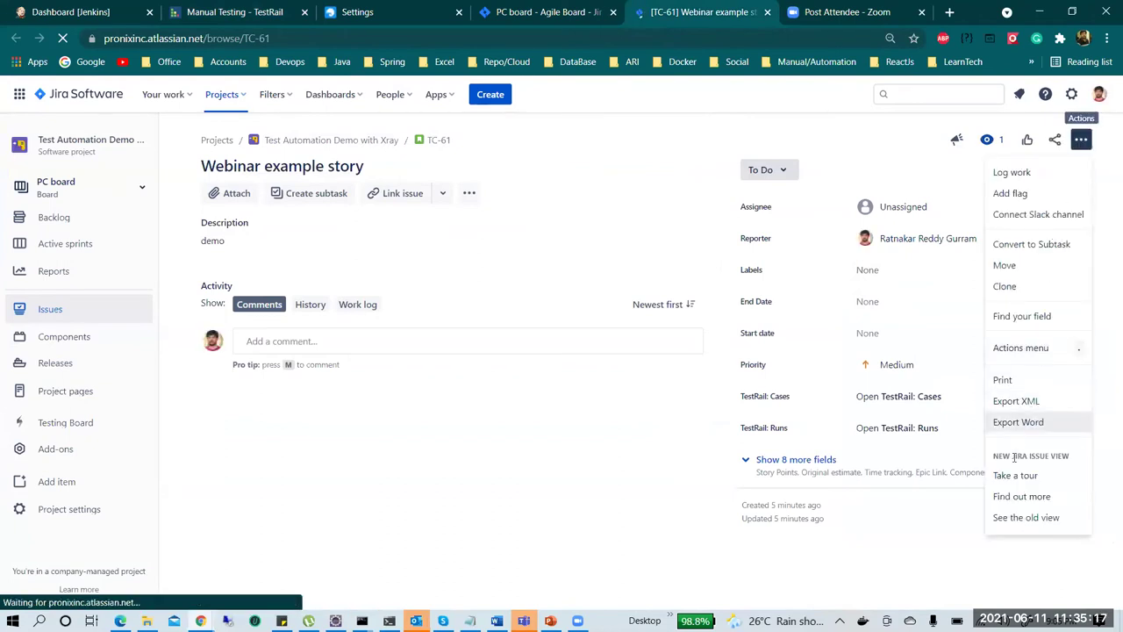
pyautogui.click(1031, 518)
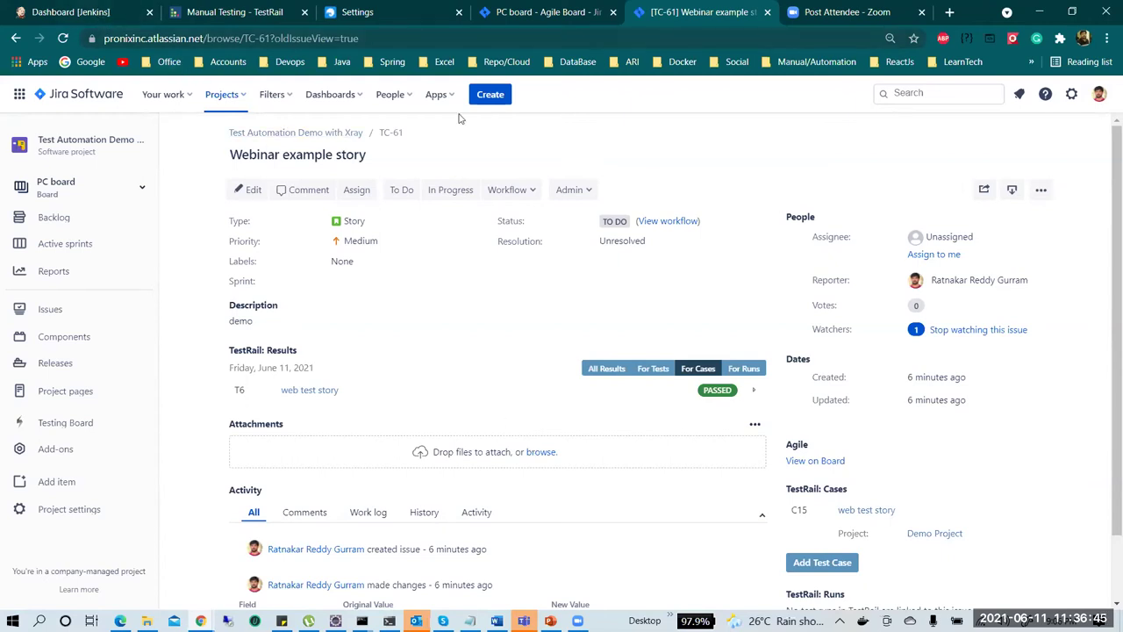
# Step: Switch to Eclipse and examine the employeeAddFuctionality and employeeRemoveFuctionality test methods in TestSample.java
pyautogui.click(335, 620)
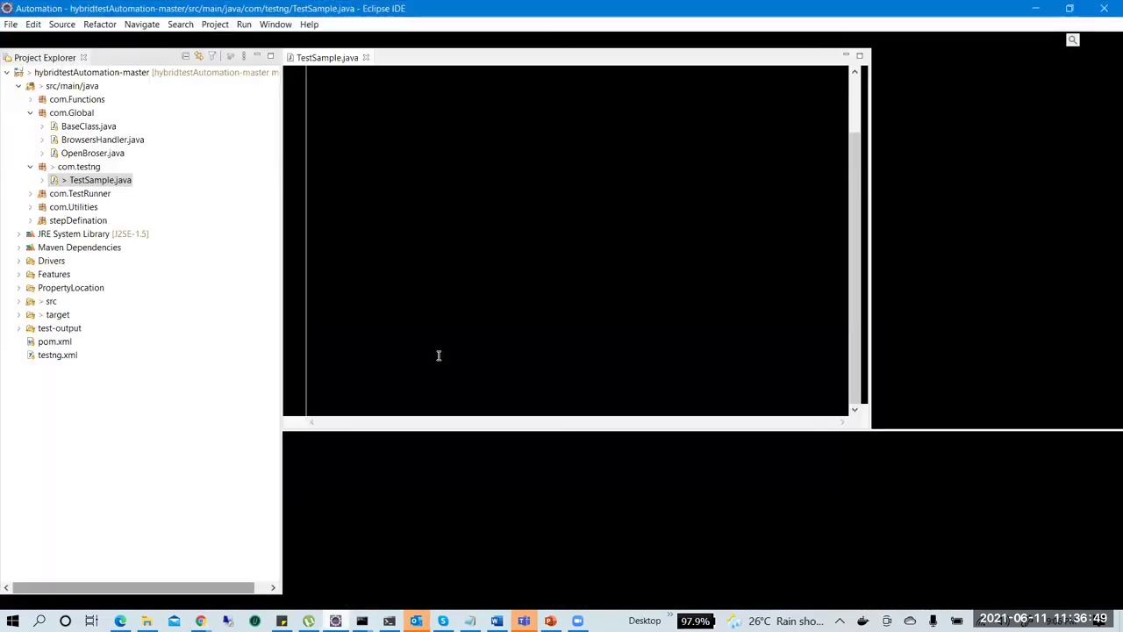
pyautogui.press('Up')
pyautogui.press('Up')
pyautogui.press('Up')
pyautogui.press('Up')
pyautogui.scroll(4, 495, 246)
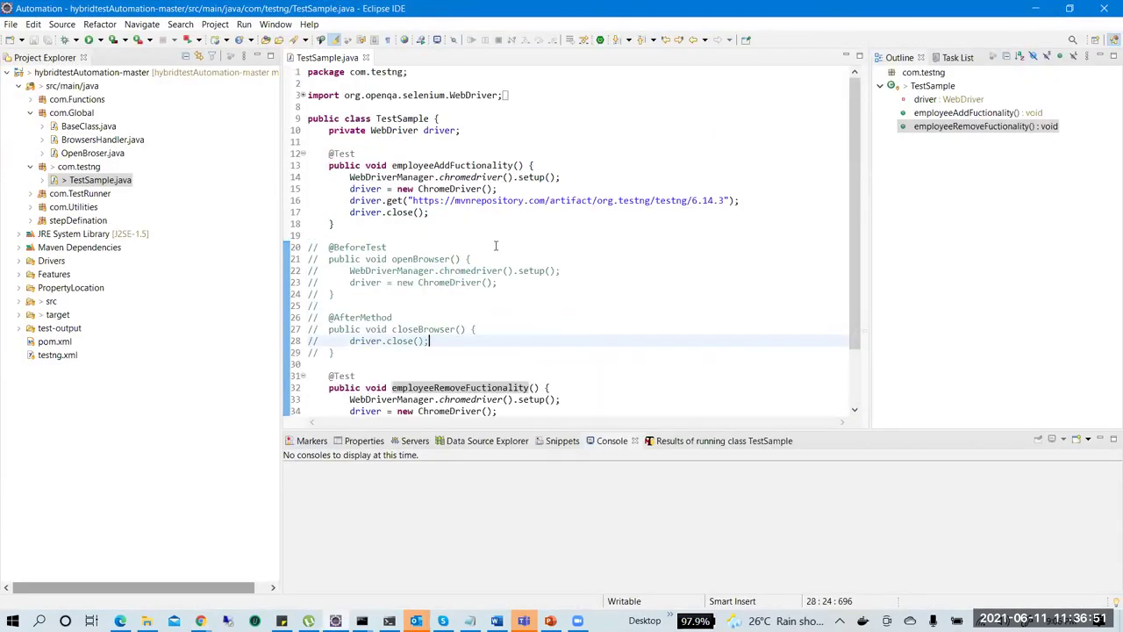
pyautogui.click(447, 224)
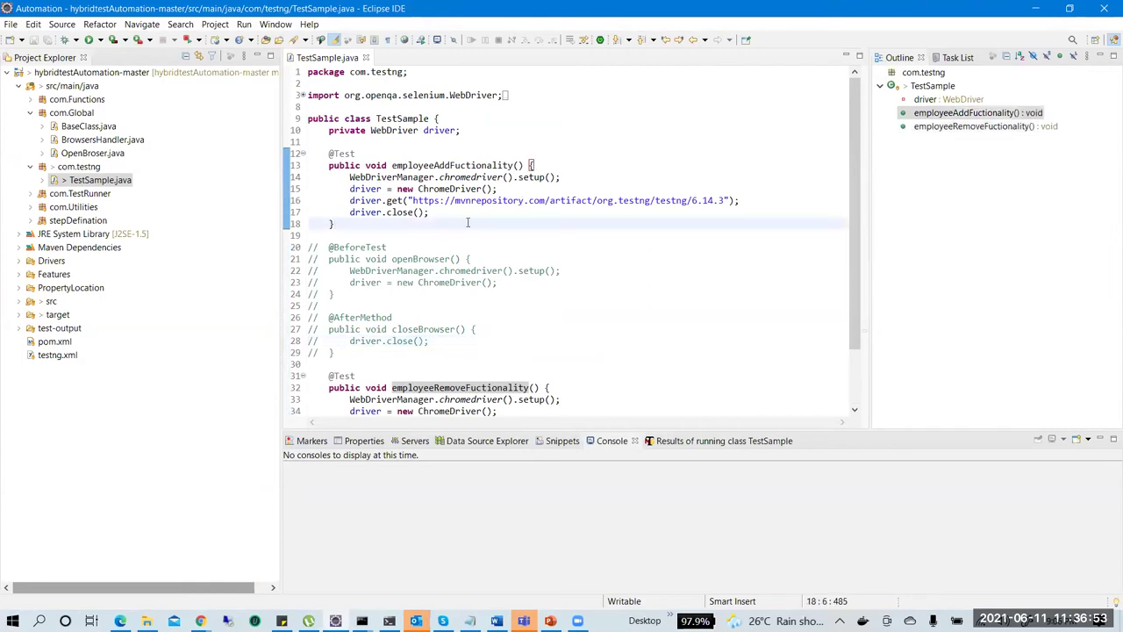
pyautogui.keyDown('shift'); pyautogui.click(309, 155); pyautogui.keyUp('shift')
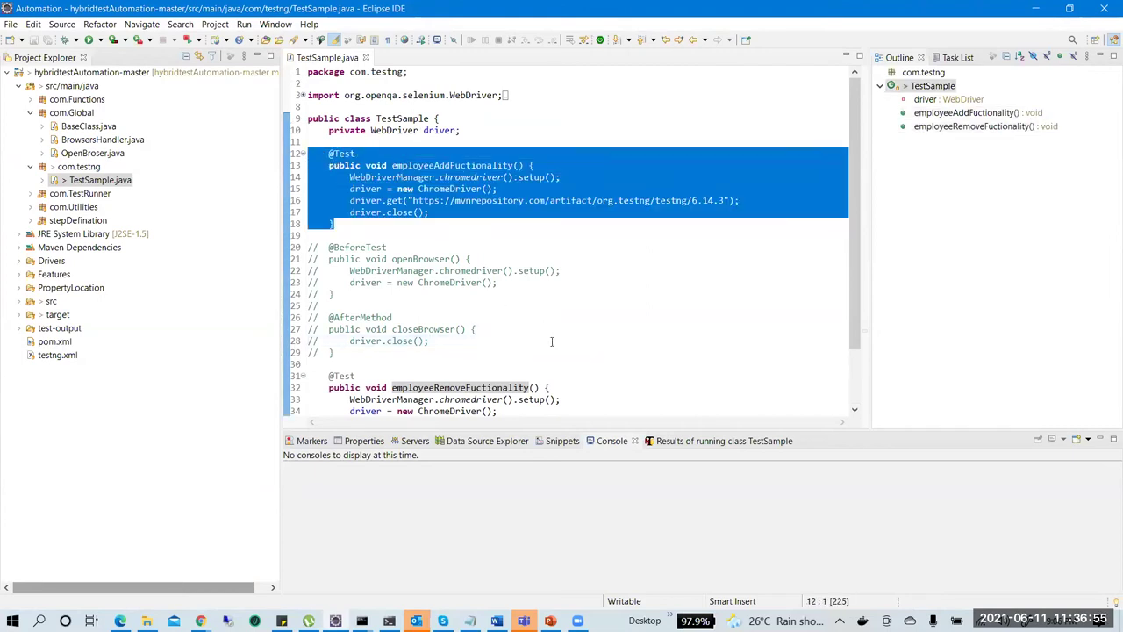
pyautogui.scroll(-2, 552, 342)
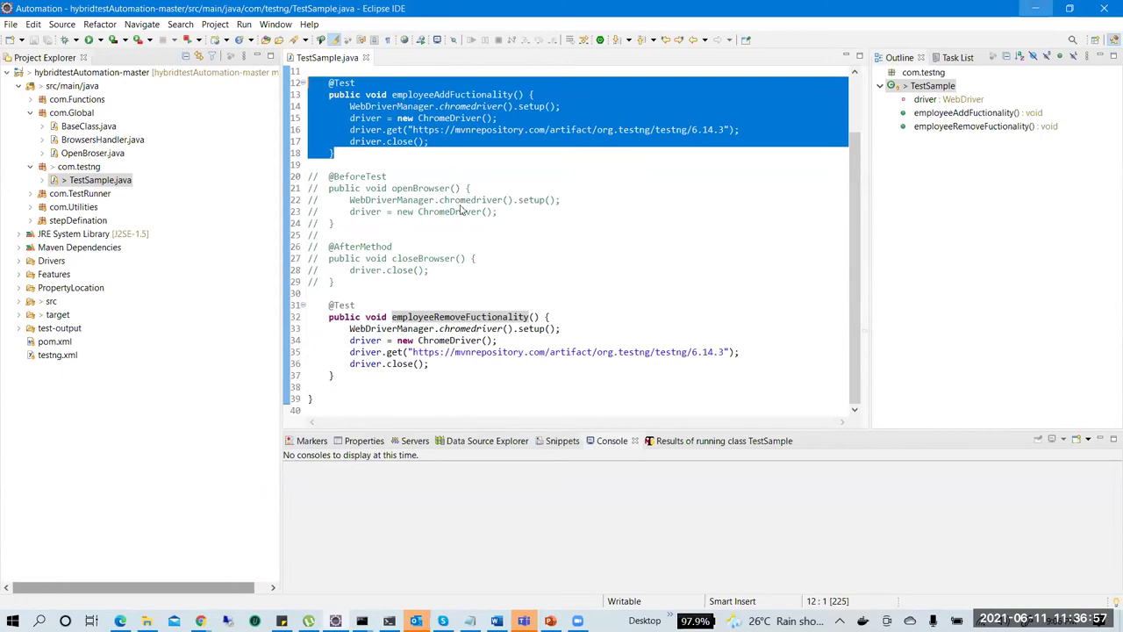
pyautogui.click(1036, 8)
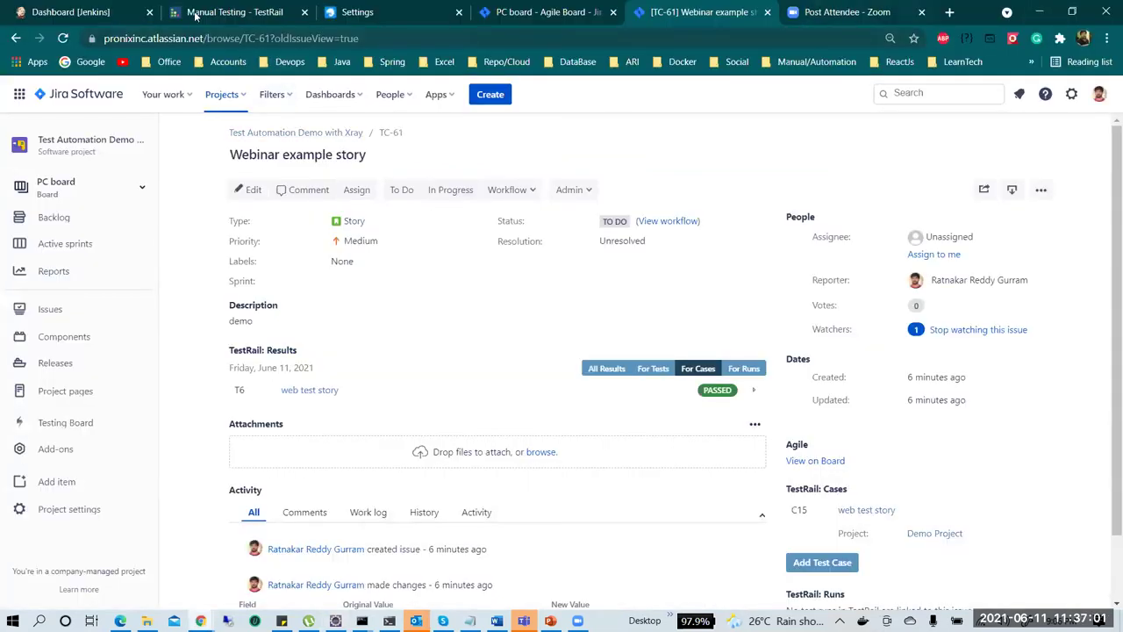
# Step: Switch to TestRail and open the Regression Testing suite of the Demo Project to check its sections
pyautogui.click(235, 12)
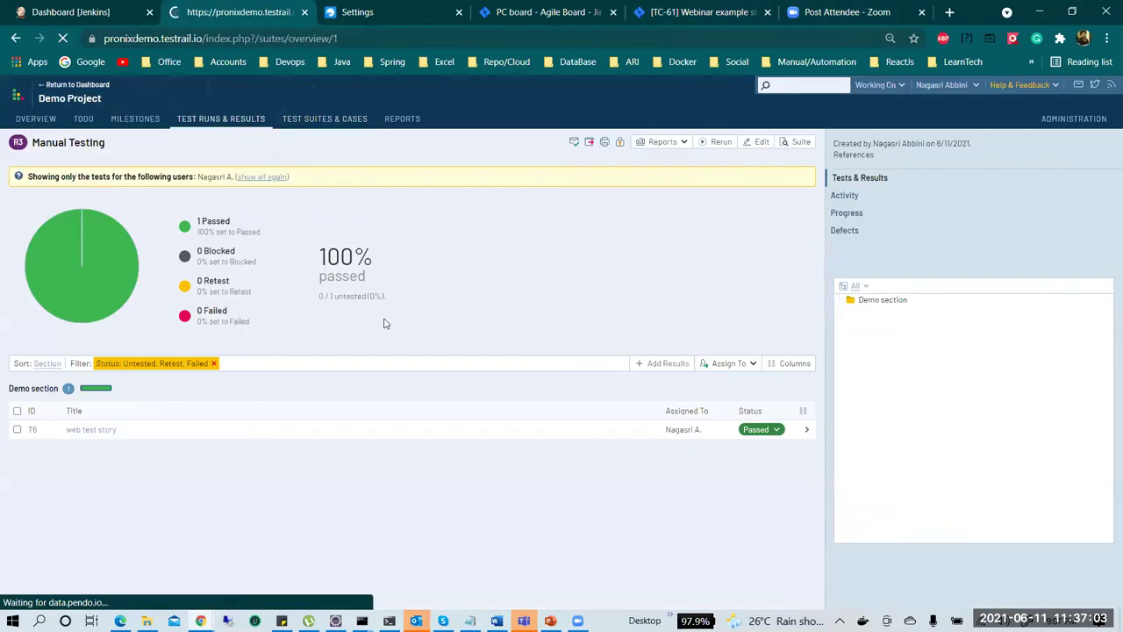
pyautogui.click(92, 232)
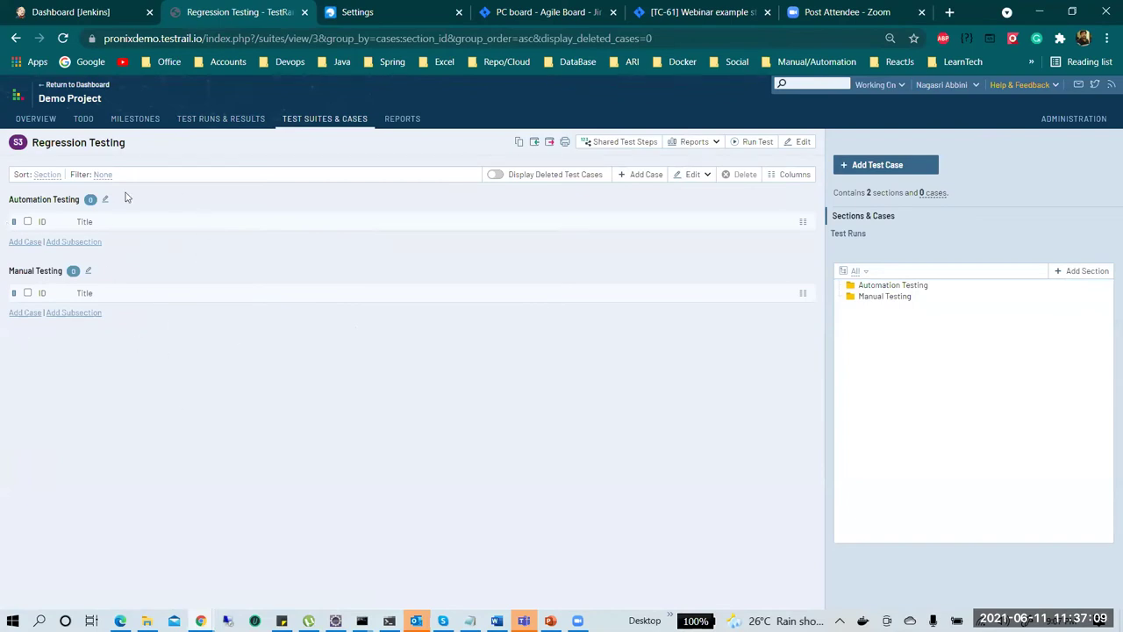
# Step: Switch to Jenkins, open the DemoAutomation project and start a new build
pyautogui.click(35, 10)
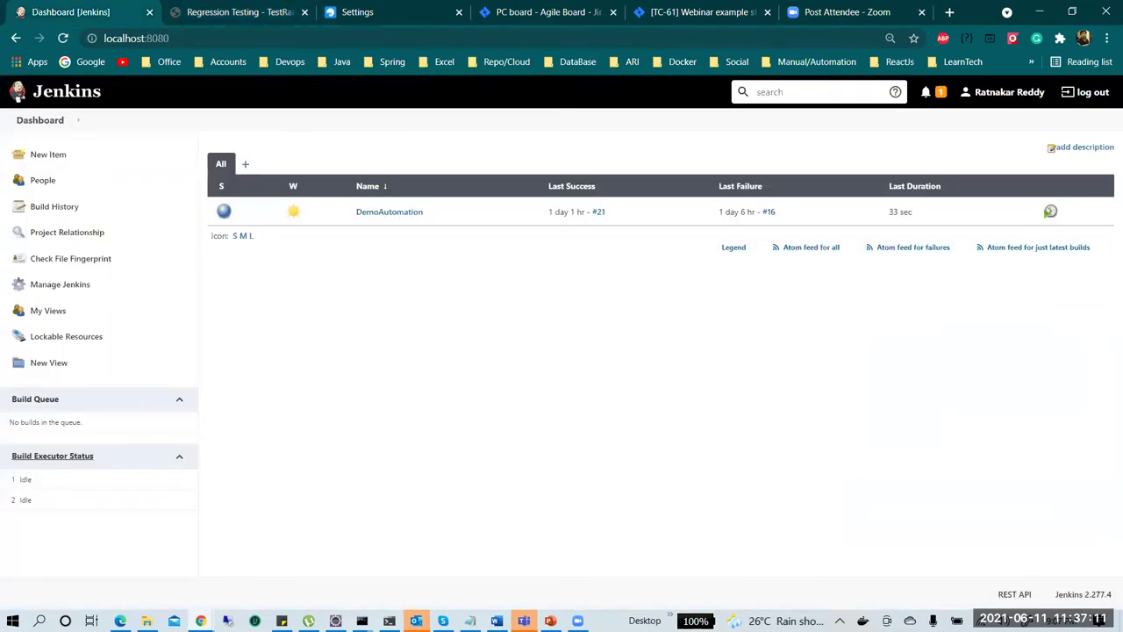
pyautogui.click(335, 620)
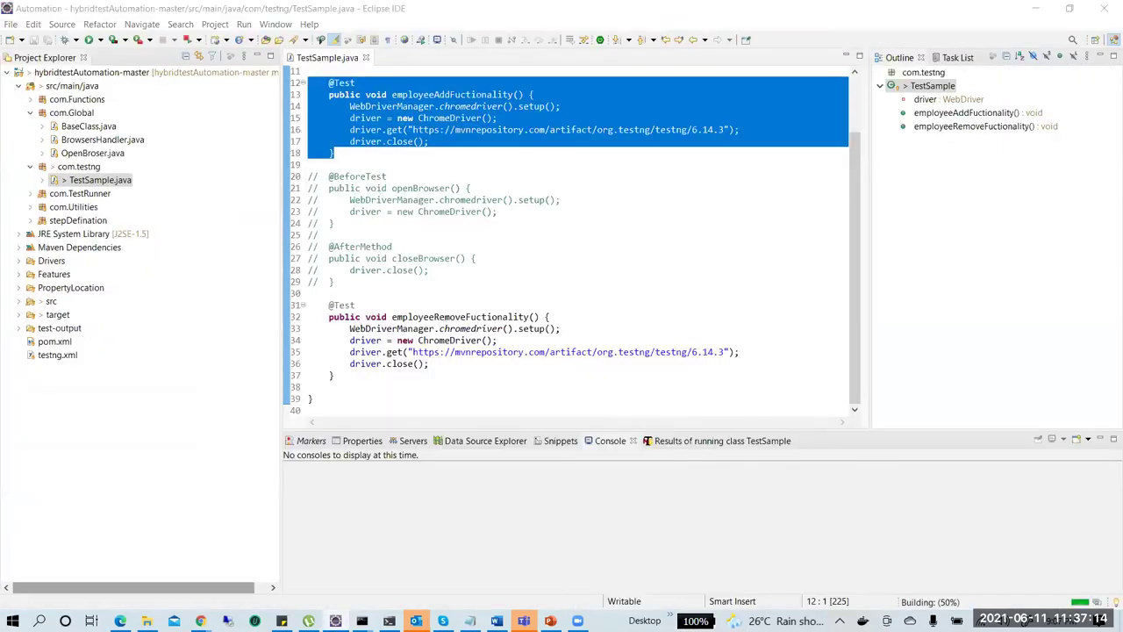
pyautogui.click(335, 620)
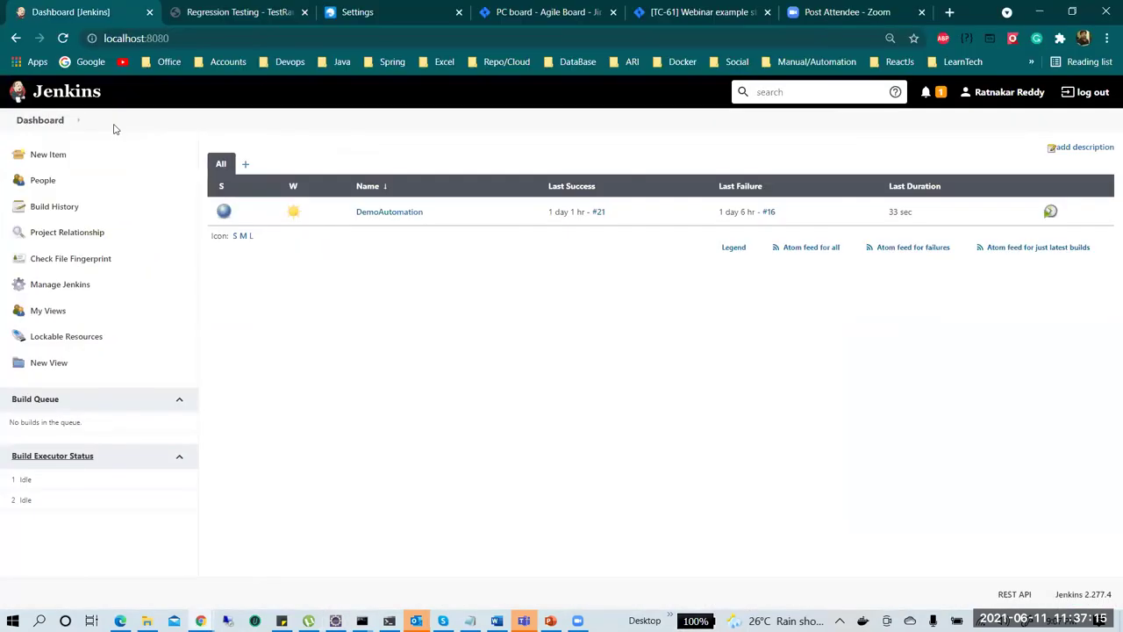
pyautogui.click(383, 215)
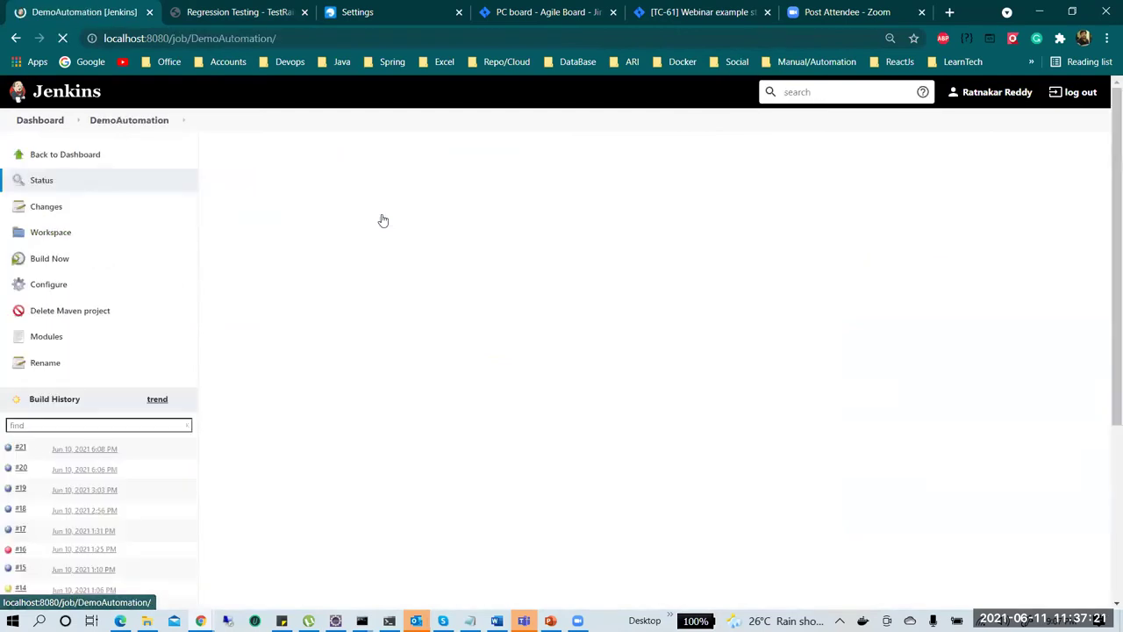
pyautogui.click(79, 259)
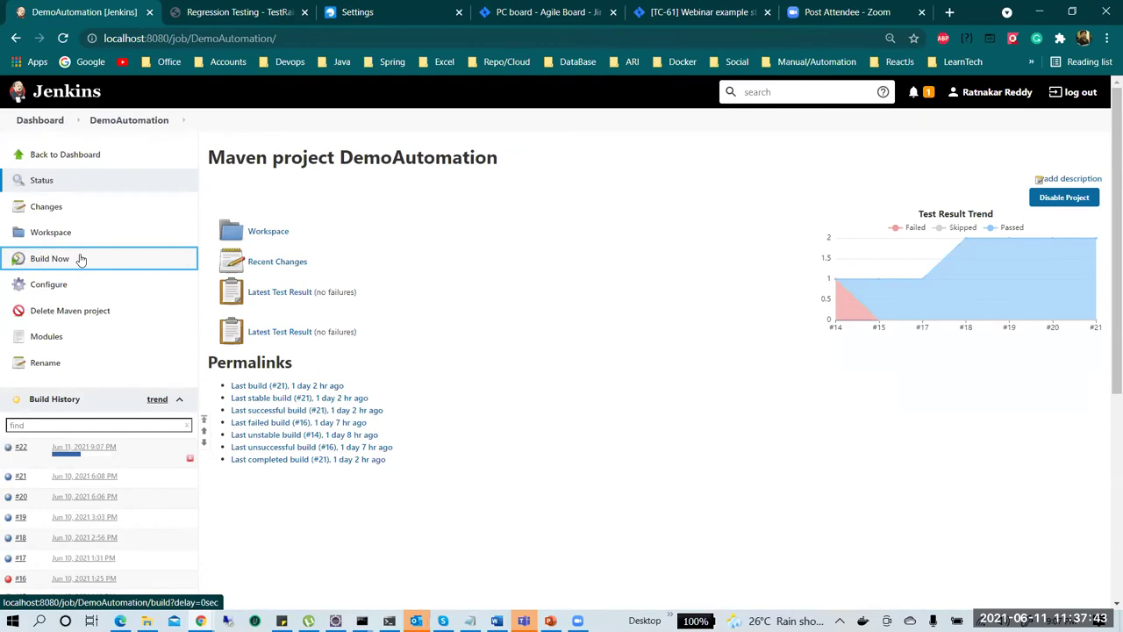
pyautogui.moveTo(140, 443)
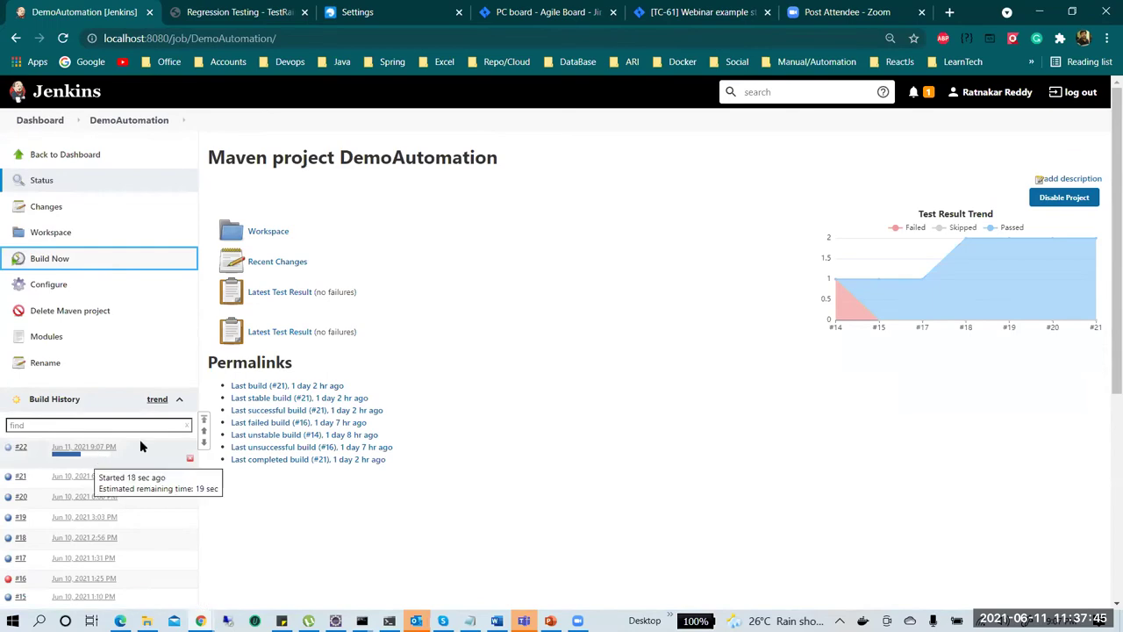
# Step: Open the console output of the running DemoAutomation build to follow the TestRail result upload
pyautogui.click(708, 24)
pyautogui.click(258, 14)
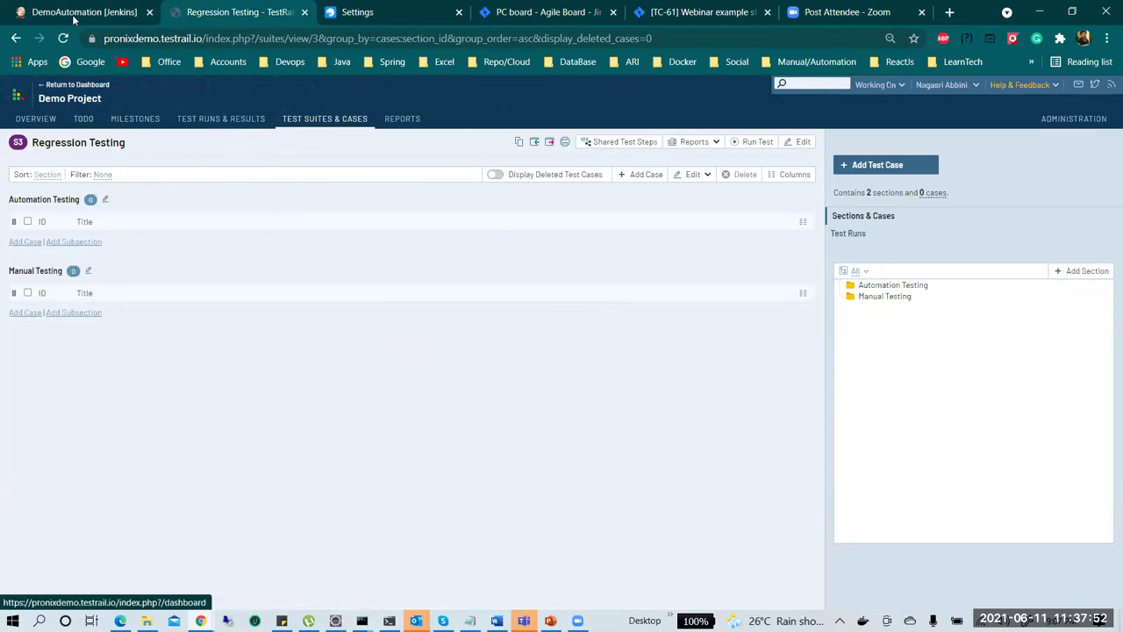
pyautogui.click(76, 14)
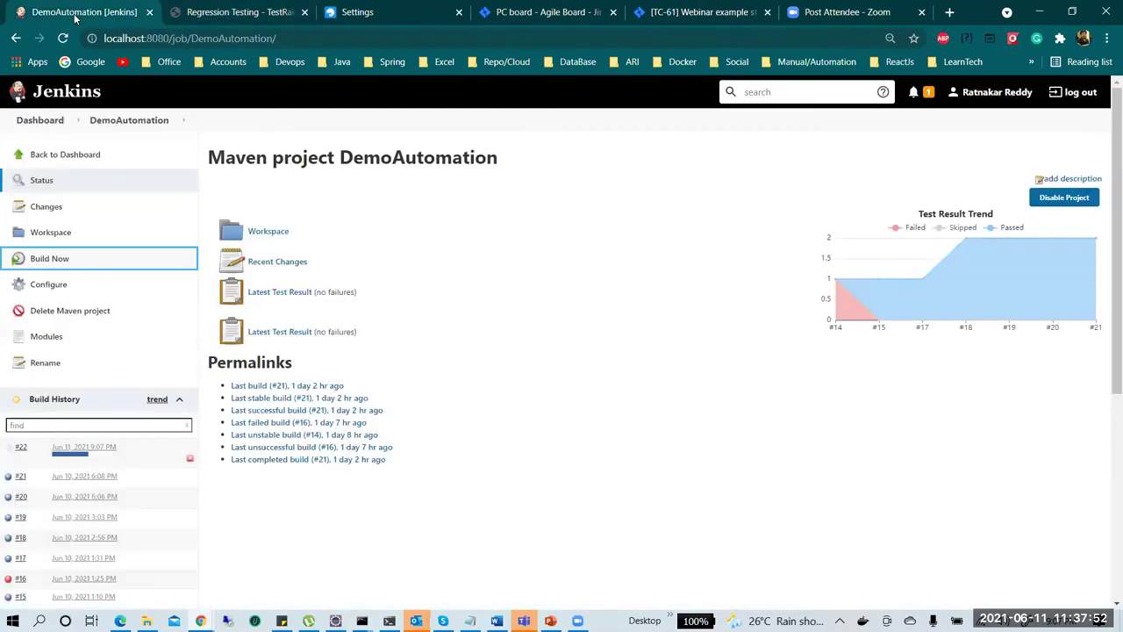
pyautogui.click(83, 449)
pyautogui.click(56, 233)
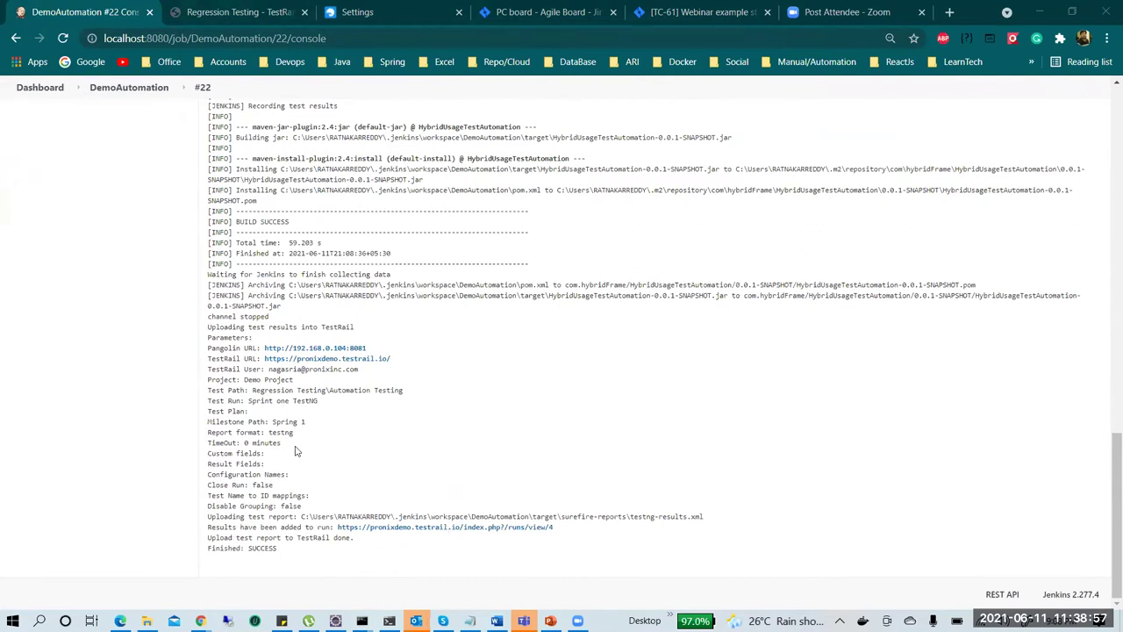
# Step: Reload the Regression Testing suite in TestRail to check the test cases uploaded from Jenkins
pyautogui.click(211, 16)
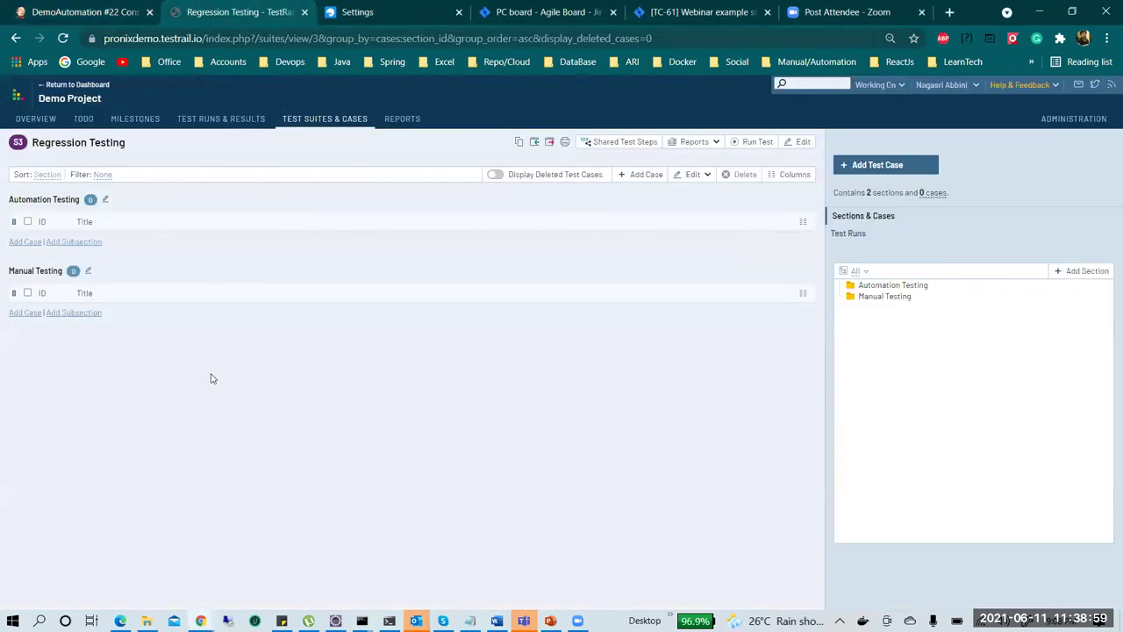
pyautogui.press('F5')
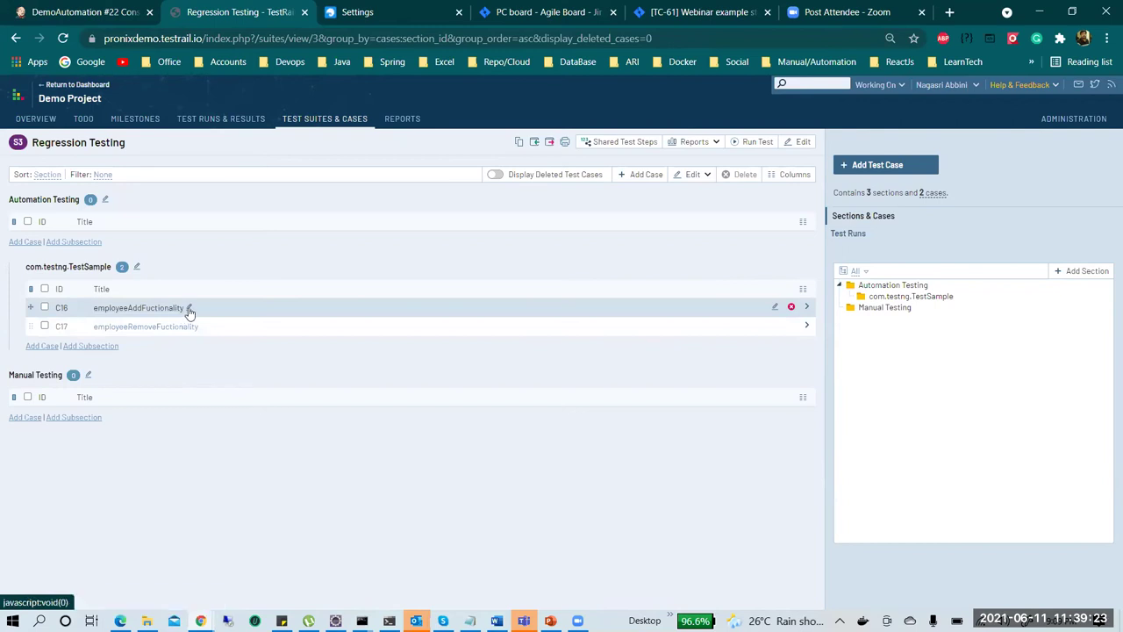
pyautogui.click(189, 311)
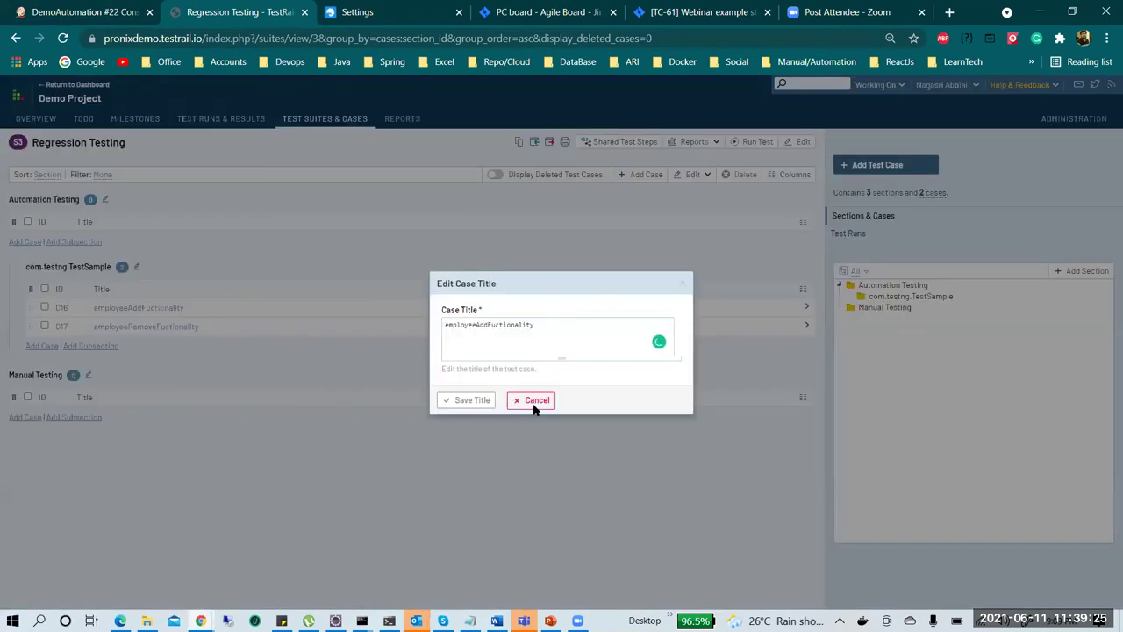
pyautogui.click(534, 404)
# Step: Open the employeeAddFuctionality test case for editing and check the Webinar example story's key in Jira
pyautogui.click(131, 308)
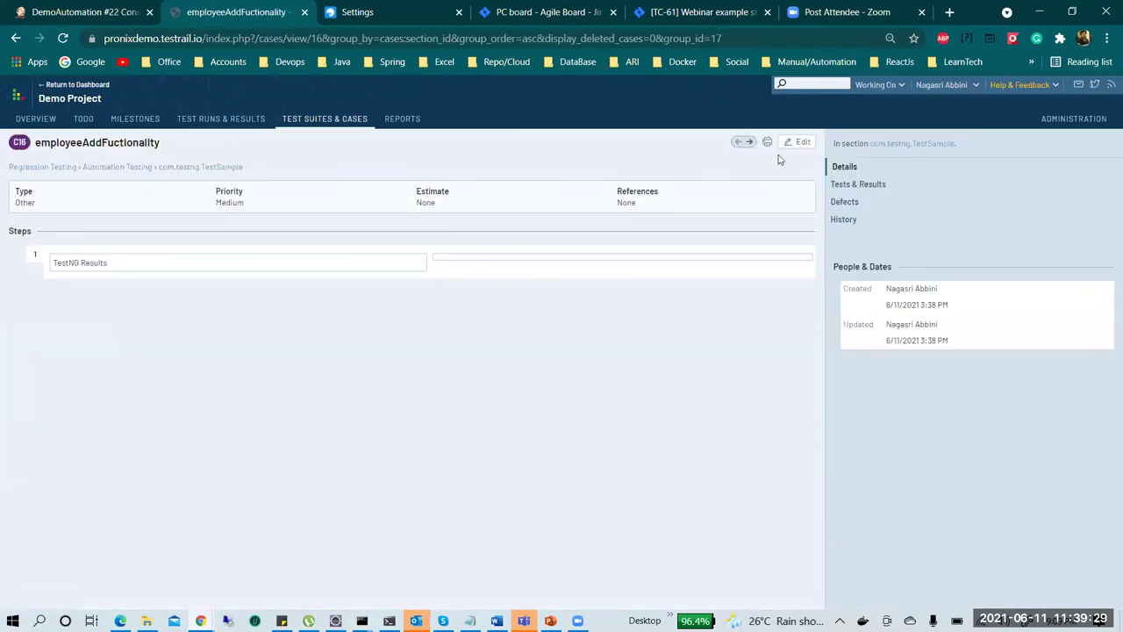
pyautogui.click(802, 141)
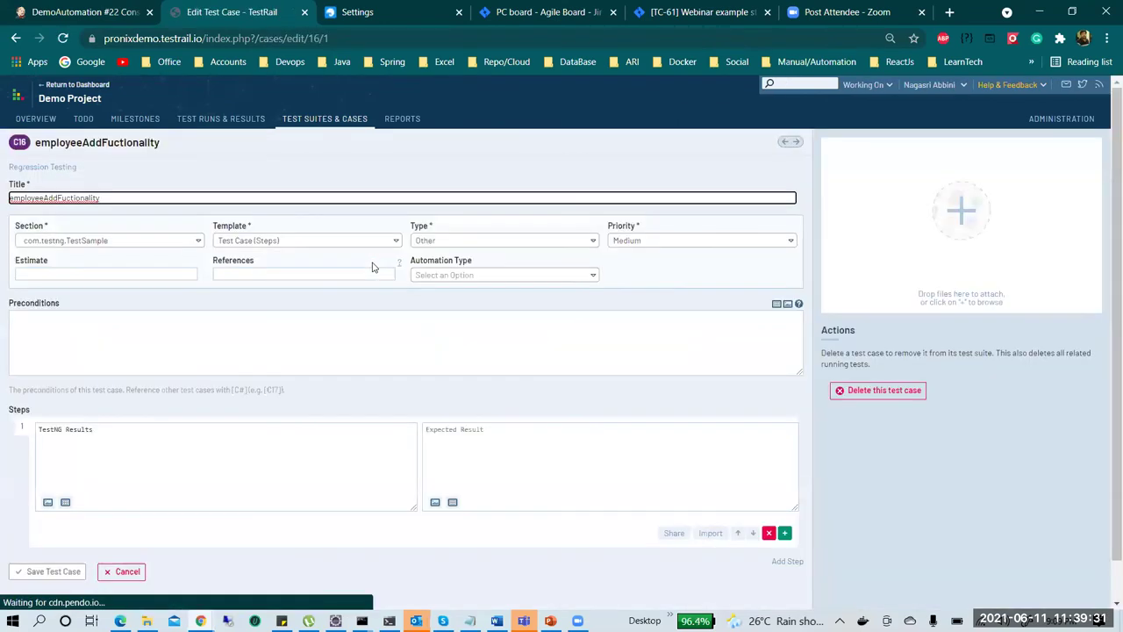
pyautogui.click(293, 279)
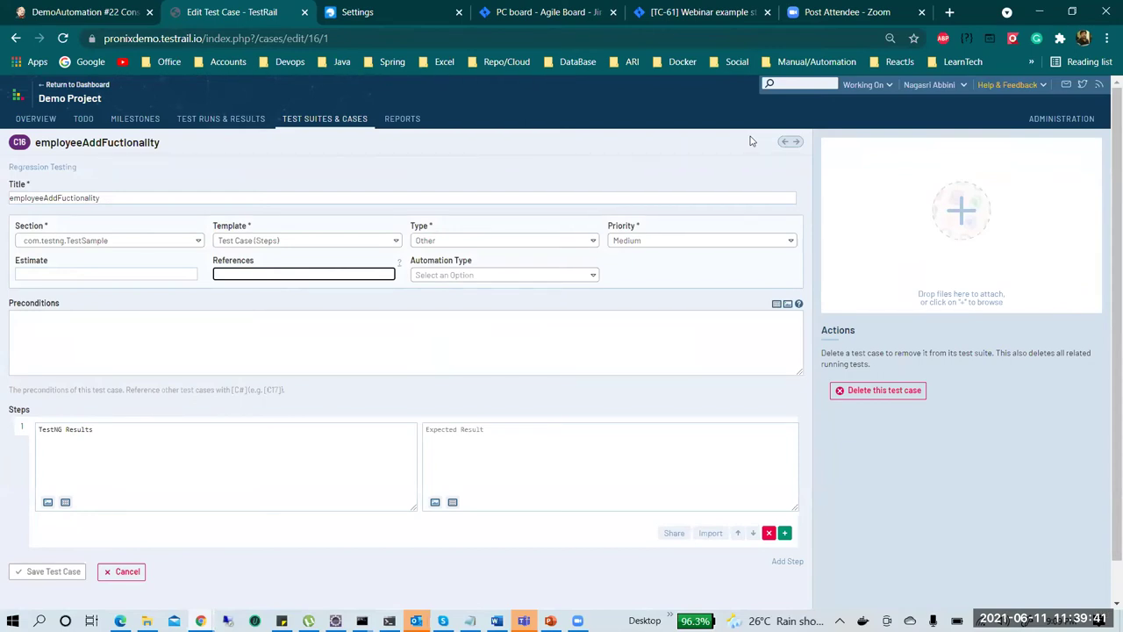
pyautogui.click(723, 24)
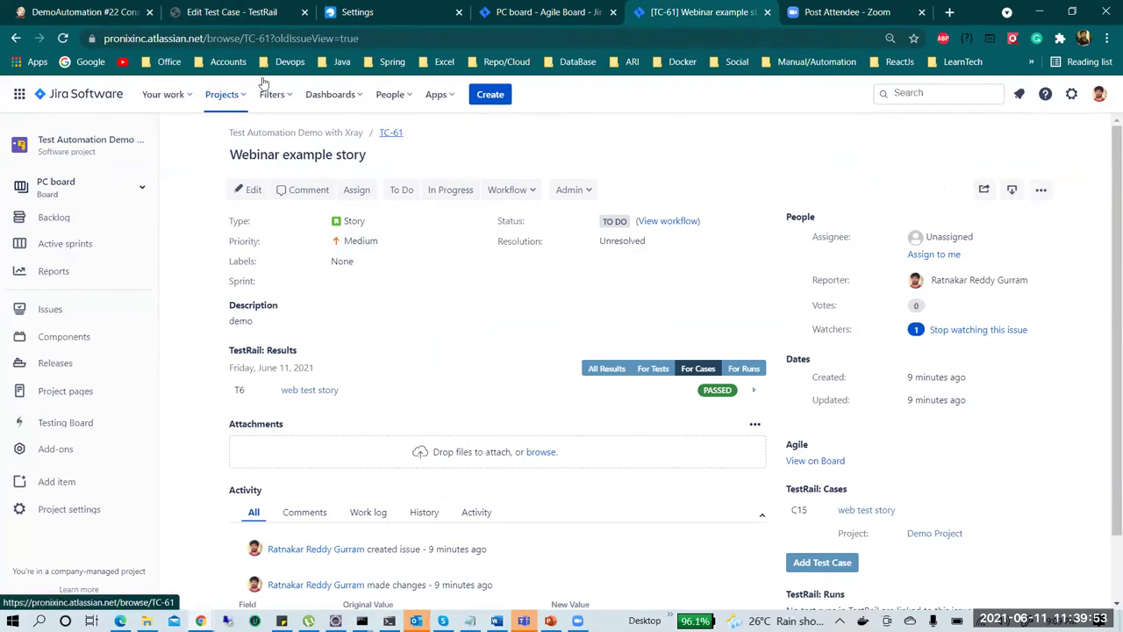
pyautogui.click(235, 12)
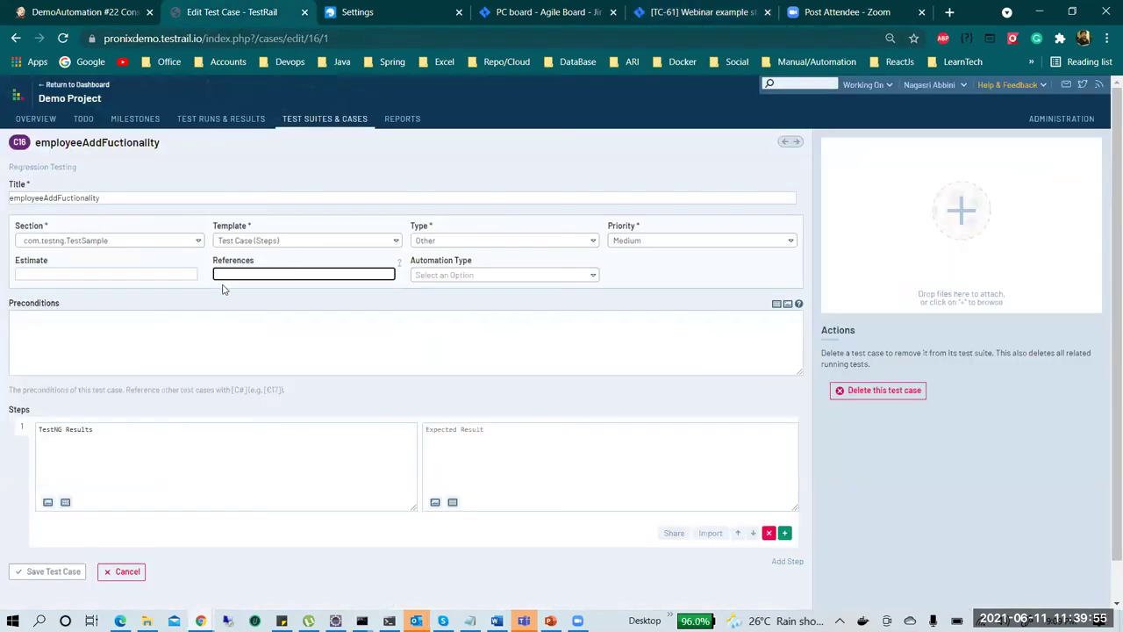
# Step: Set the employeeAddFuctionality test case's References to TC-61 and save the case
pyautogui.write('TC-61')
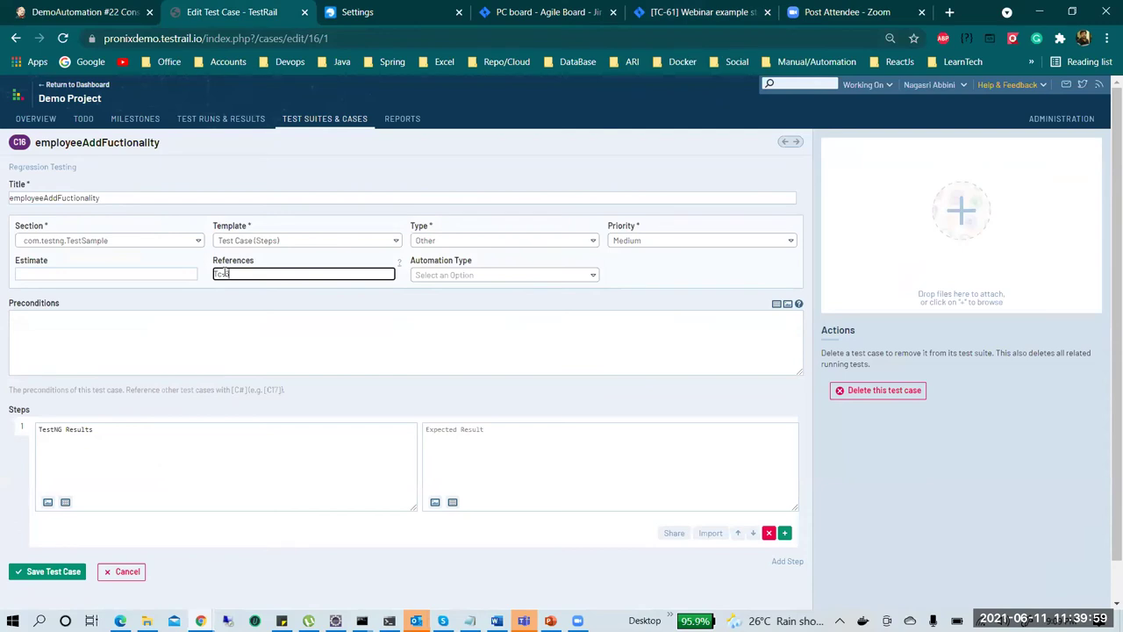
pyautogui.scroll(-1, 223, 273)
pyautogui.press('Left')
pyautogui.press('Left')
pyautogui.press('Left')
pyautogui.press('BackSpace')
pyautogui.write('C')
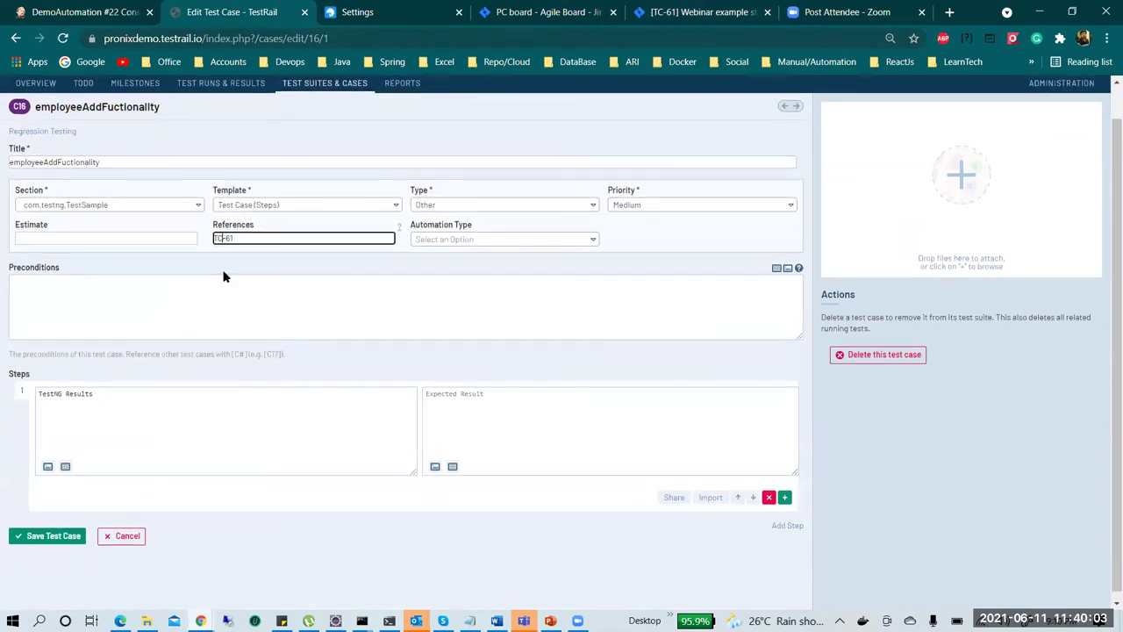
pyautogui.scroll(-1, 223, 277)
pyautogui.click(46, 529)
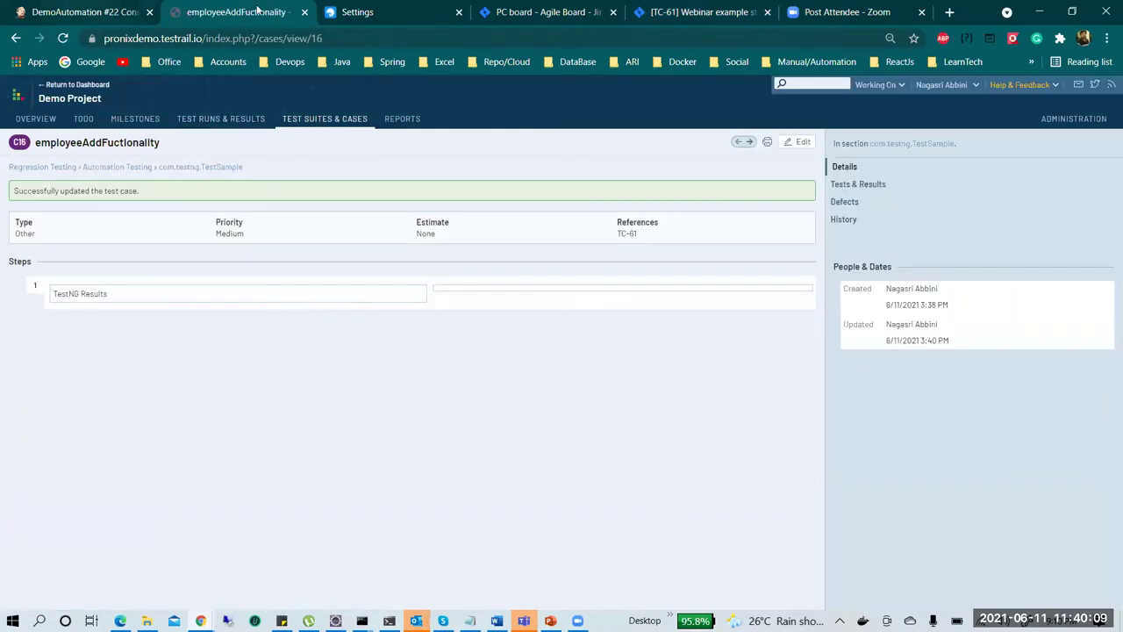
# Step: Reload the TC-61 story in Jira and examine its TestRail results and linked cases
pyautogui.click(88, 18)
pyautogui.click(672, 21)
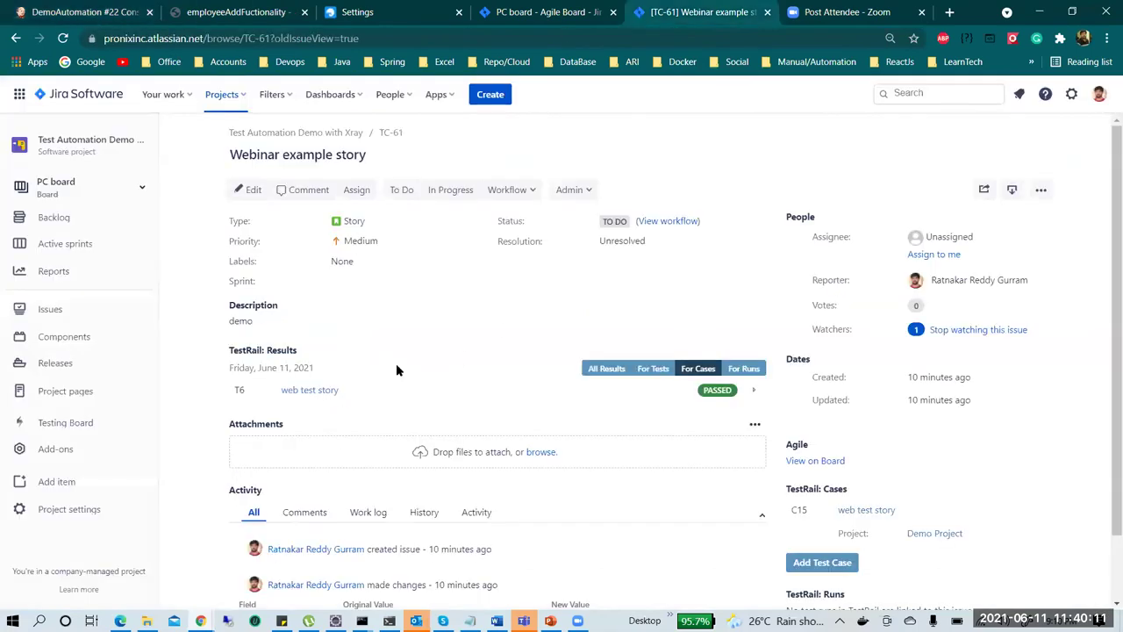
pyautogui.press('F5')
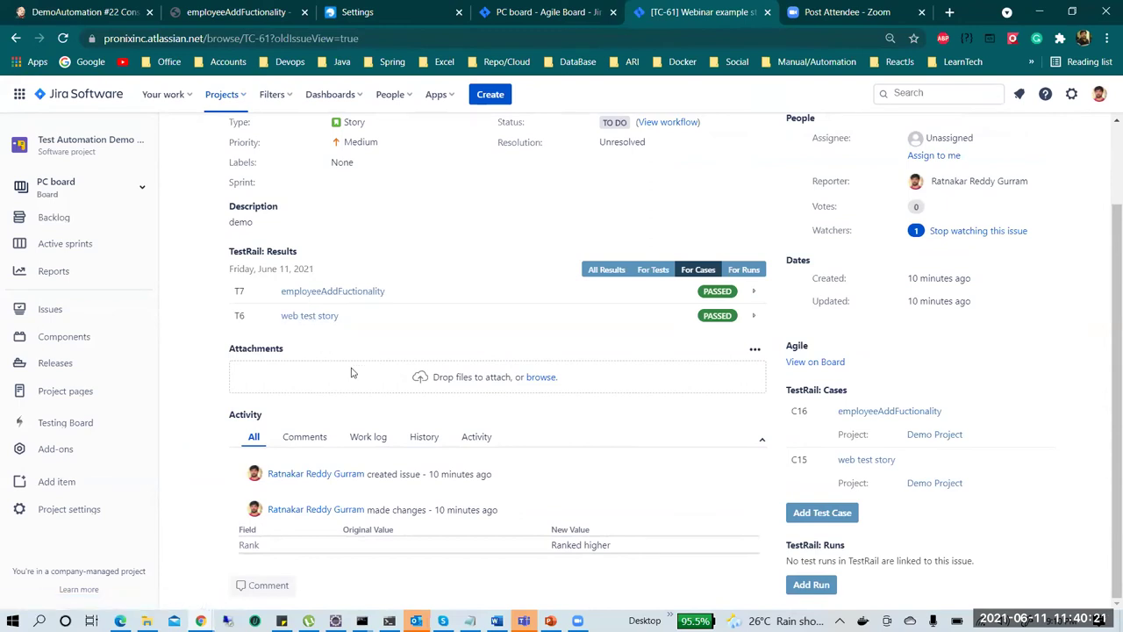
pyautogui.scroll(2, 351, 372)
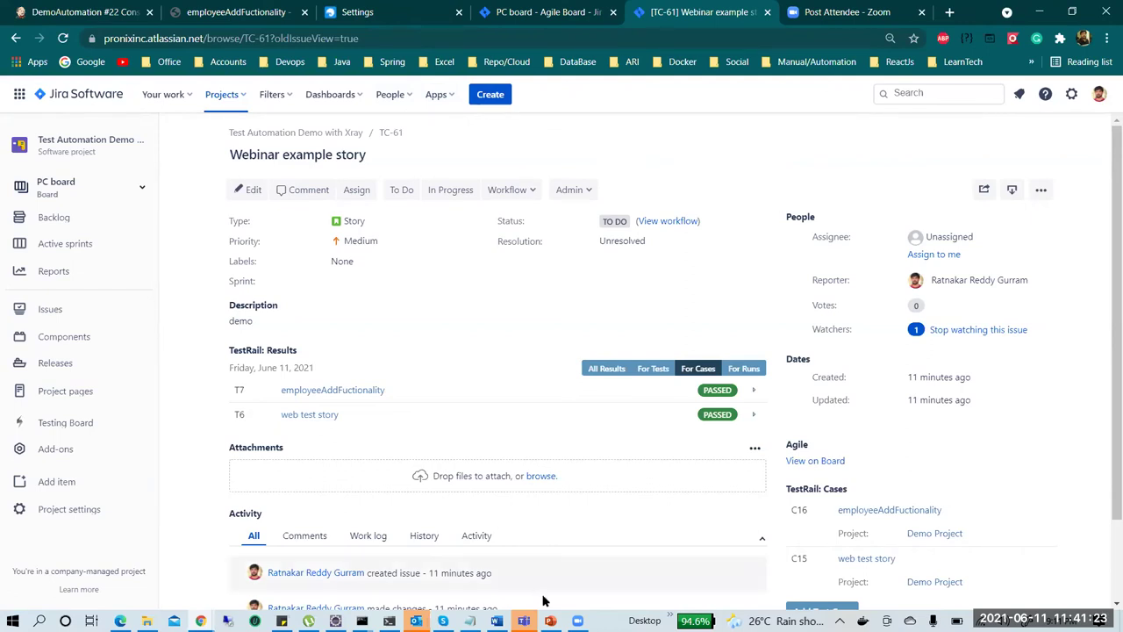
# Step: Switch to PowerPoint, start the webinar slide show from the beginning and advance to the sprint and regression test workflow diagram
pyautogui.hotkey('alt', 'Tab')
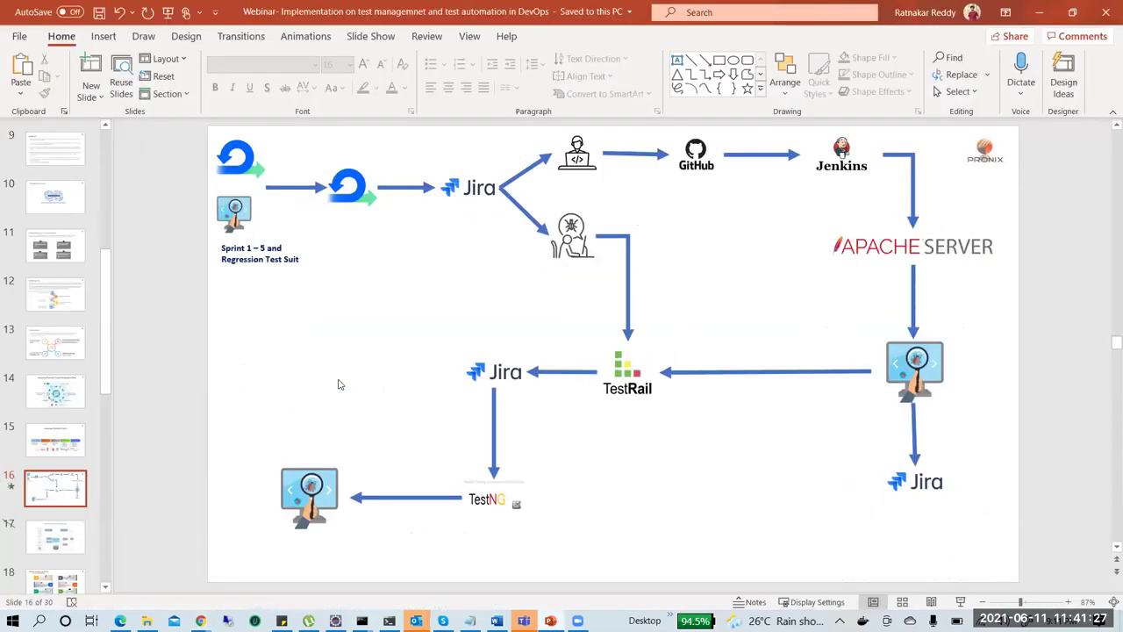
pyautogui.press('F5')
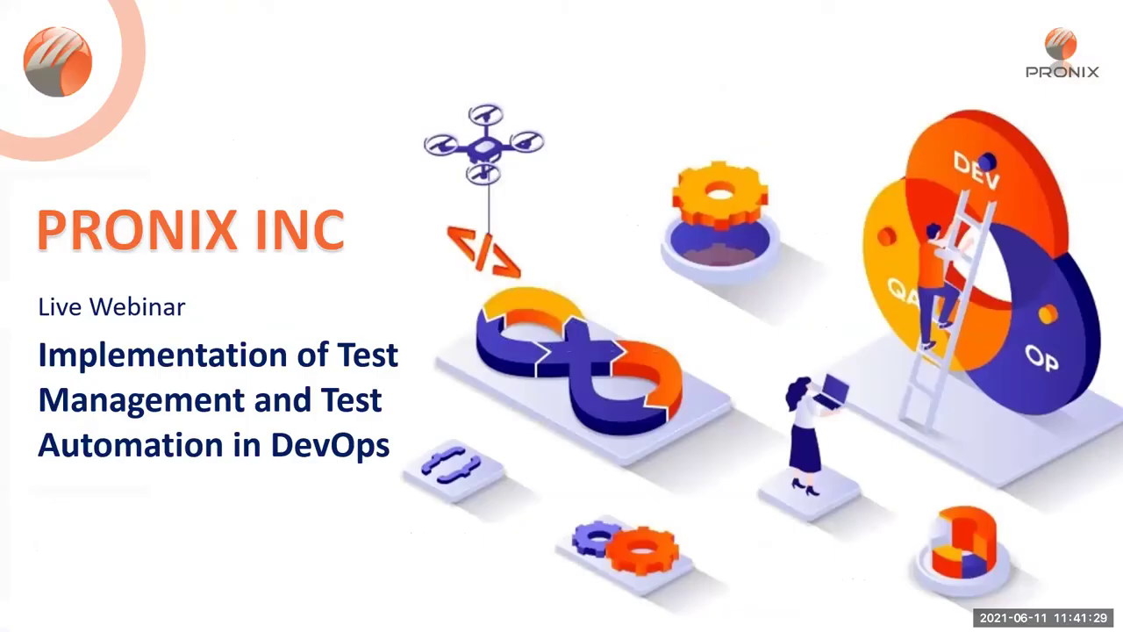
pyautogui.press('Right')
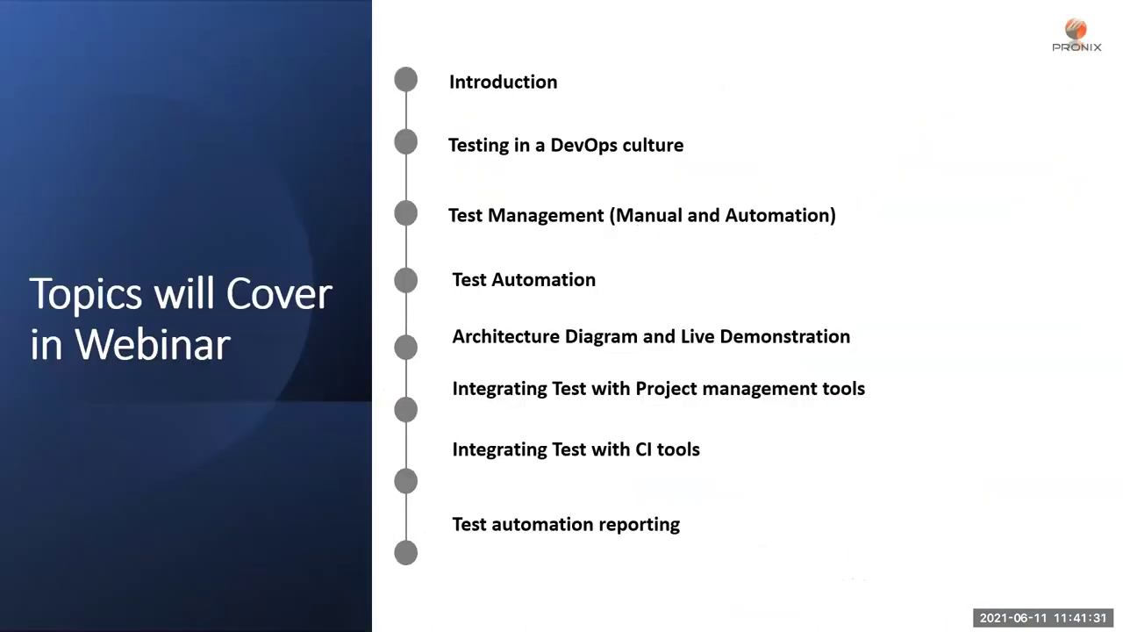
pyautogui.press('Right')
pyautogui.press('Right')
pyautogui.press('Right')
pyautogui.press('Right')
pyautogui.press('Right')
pyautogui.press('Right')
pyautogui.press('Right')
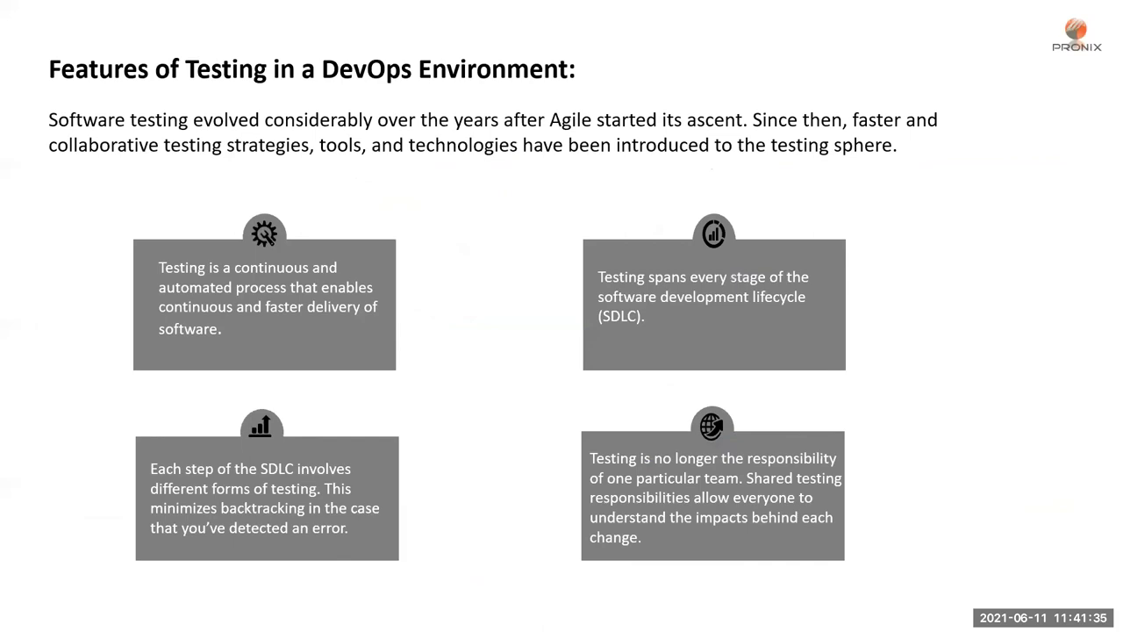
pyautogui.press('Right')
pyautogui.press('Right')
pyautogui.press('Right')
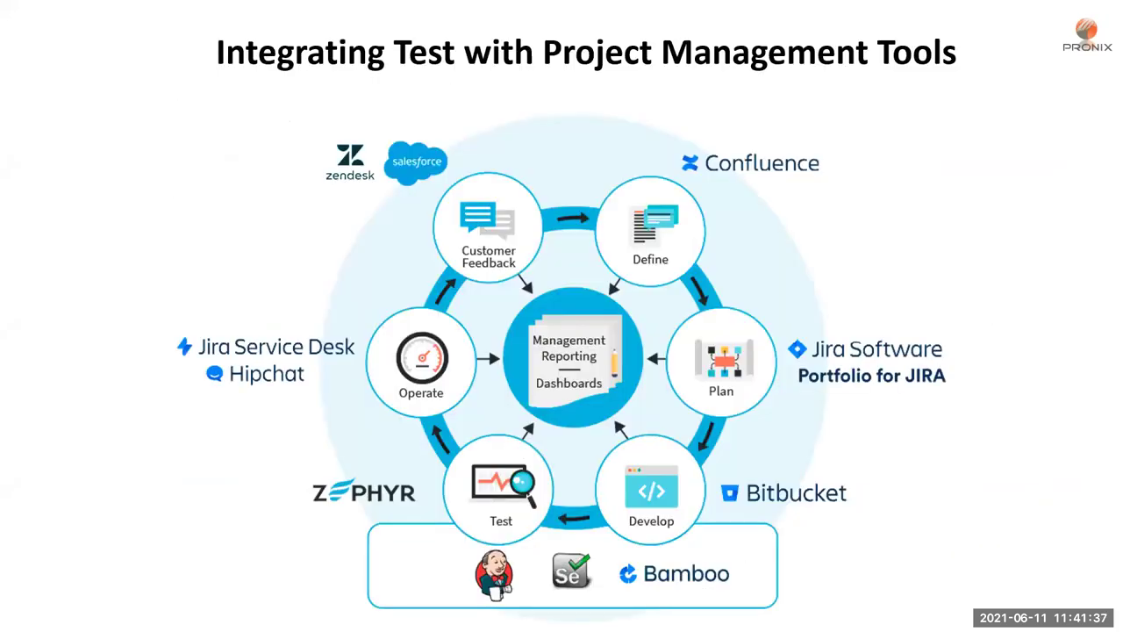
pyautogui.press('Right')
pyautogui.press('Right')
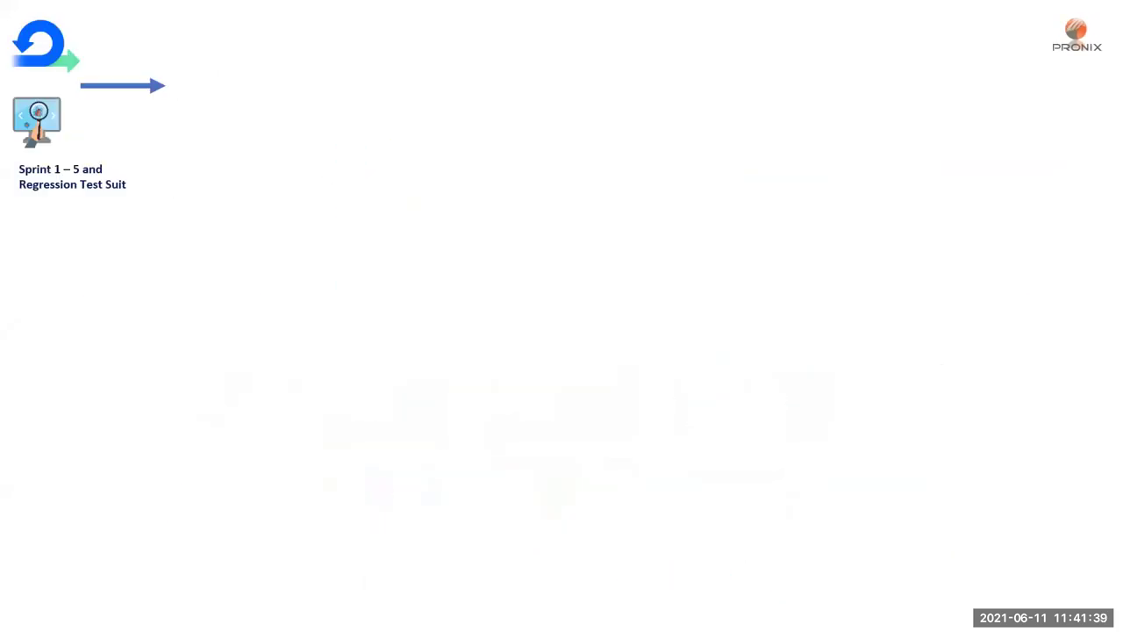